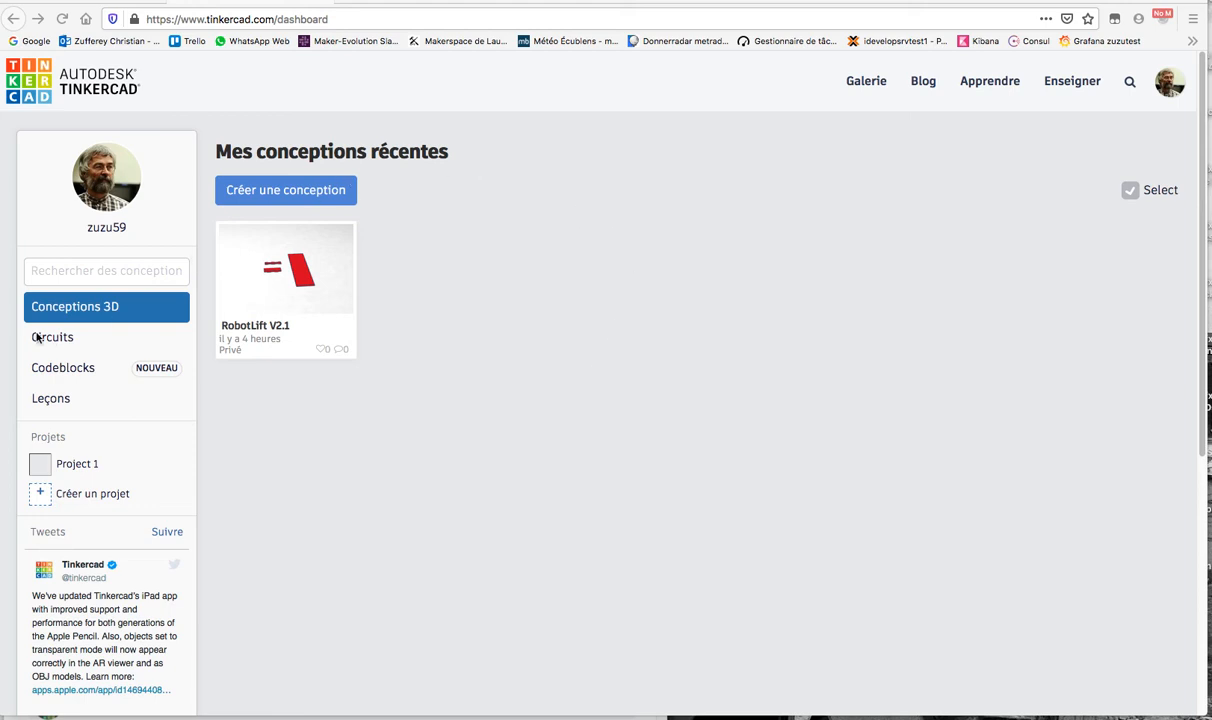
- Create a new 3D design and set its workplane grid to 500 mm wide by 500 mm long
{"action": "left_click", "coordinate": [288, 192]}
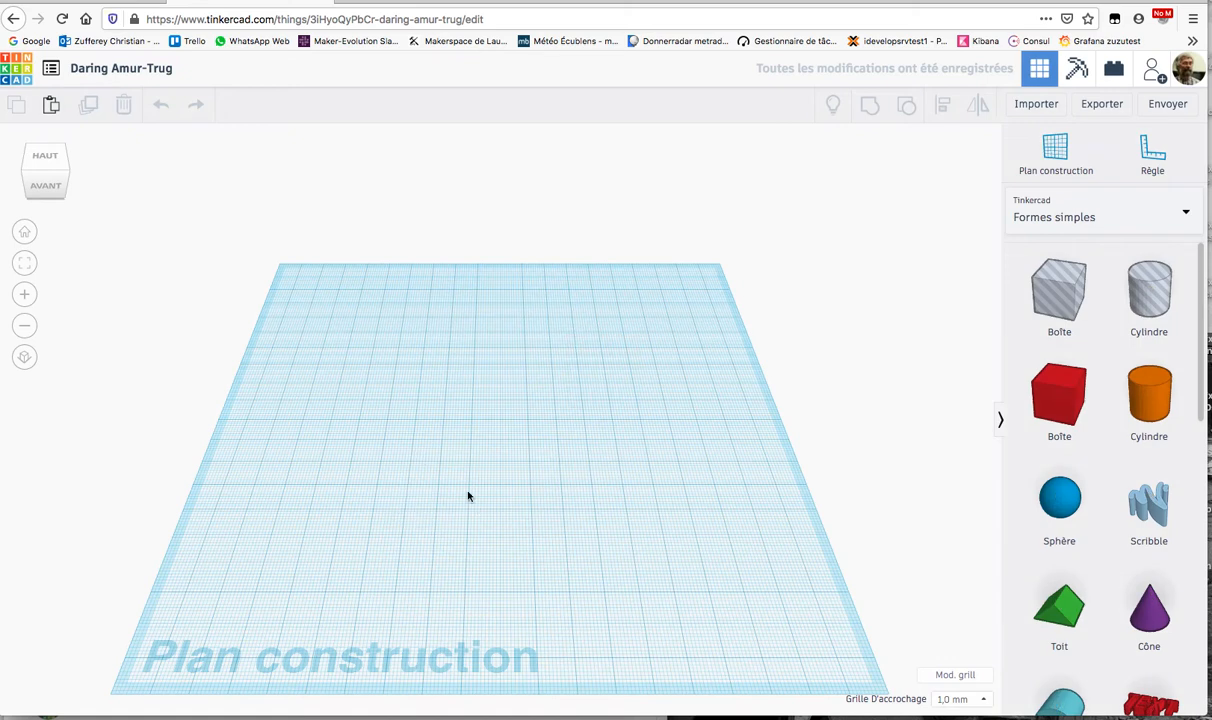
{"action": "left_click", "coordinate": [961, 678]}
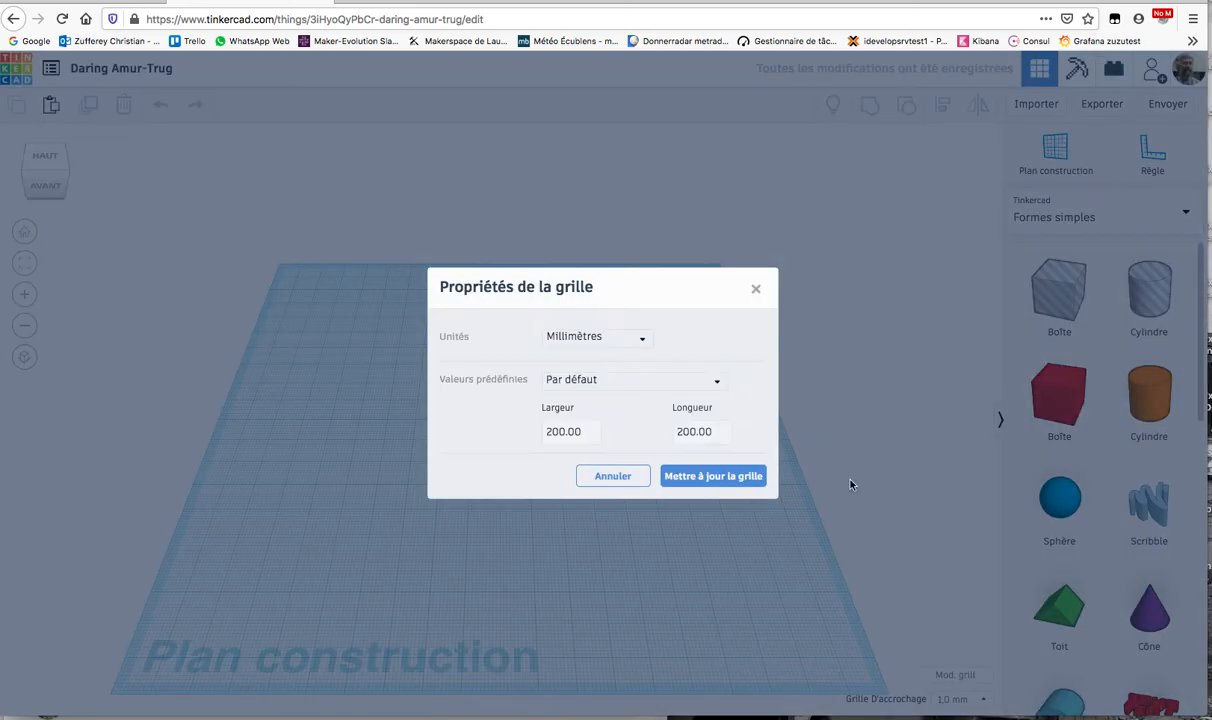
{"action": "double_click", "coordinate": [563, 434]}
{"action": "type", "text": "500"}
{"action": "double_click", "coordinate": [679, 431]}
{"action": "type", "text": "500"}
{"action": "left_click", "coordinate": [722, 477]}
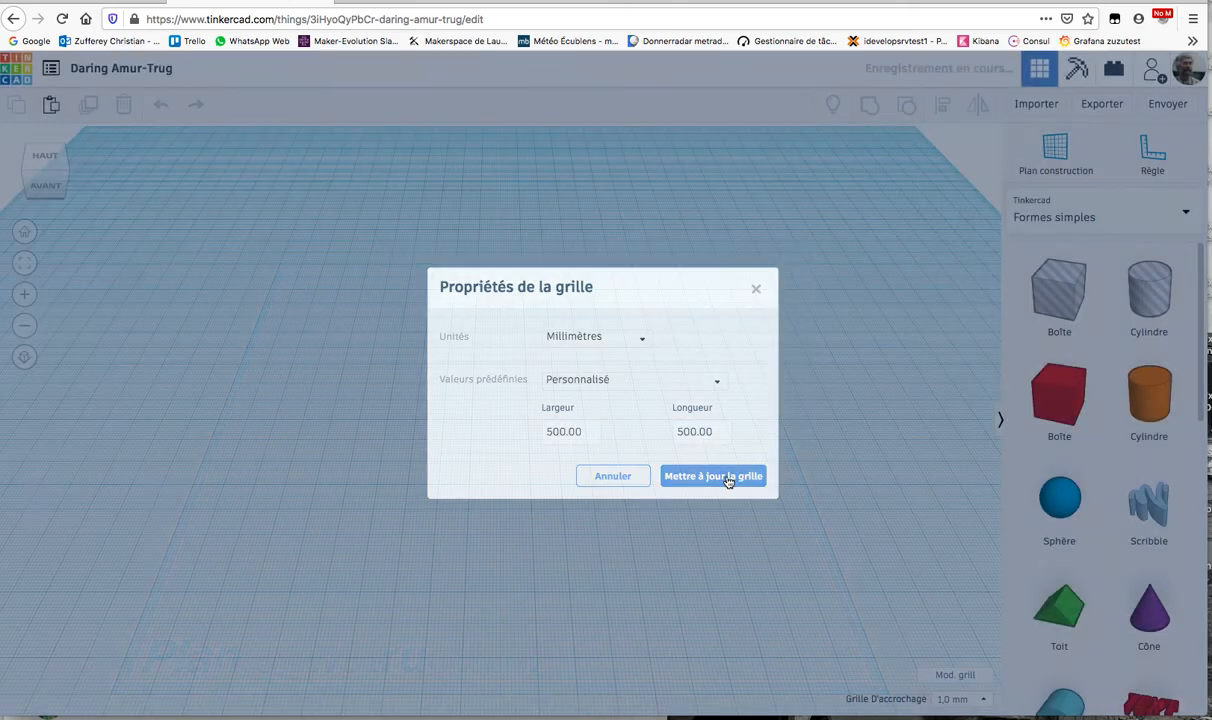
- Place a solid red box on the workplane and set its height to 4 mm
{"action": "left_click_drag", "start_coordinate": [1036, 416], "coordinate": [511, 387]}
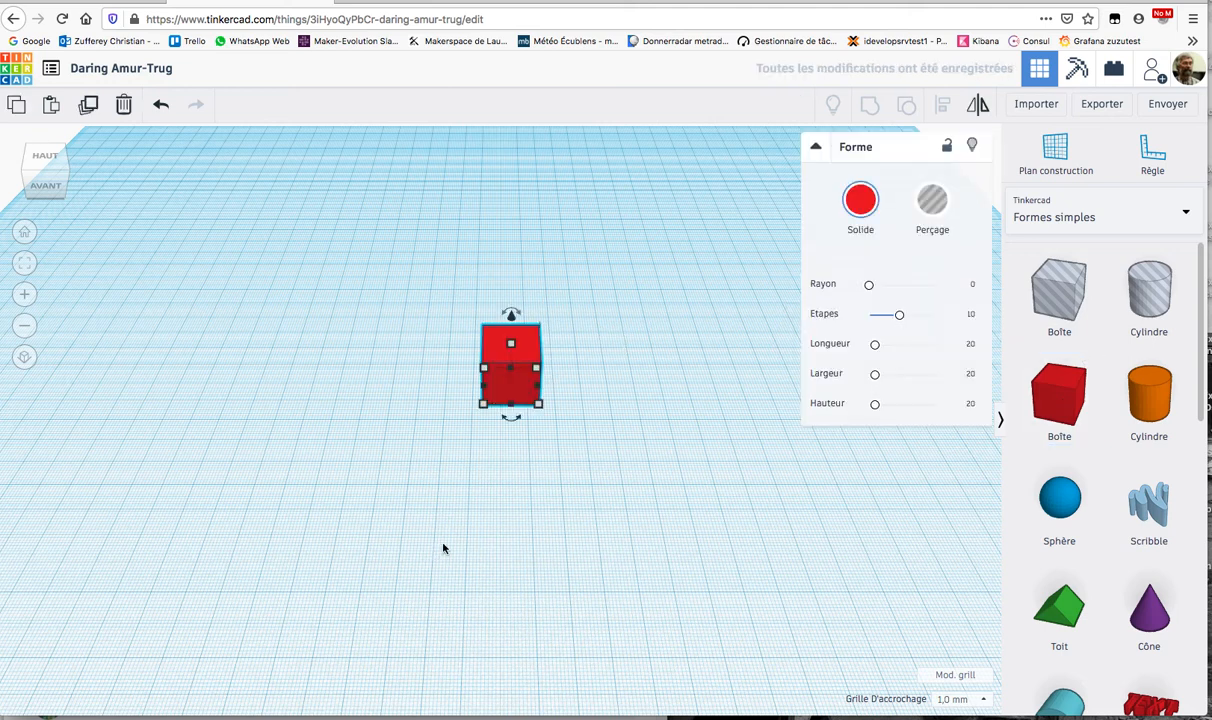
{"action": "mouse_move", "coordinate": [509, 348]}
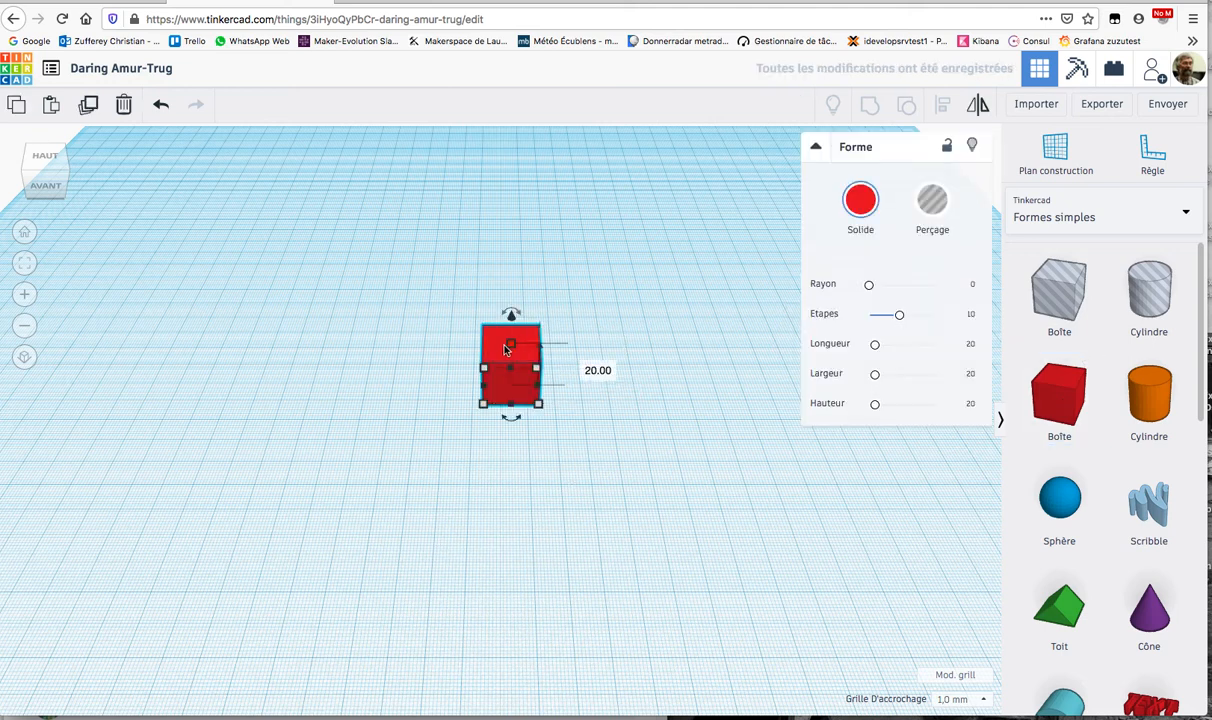
{"action": "left_click", "coordinate": [595, 370]}
{"action": "type", "text": "4"}
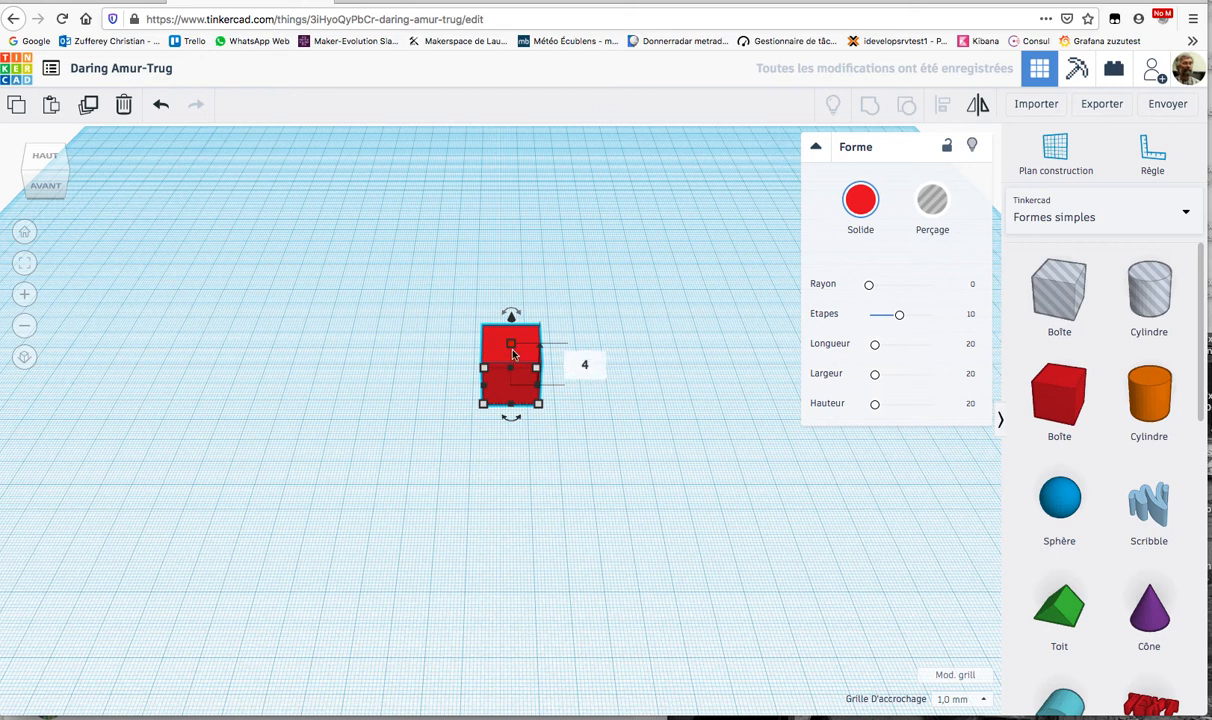
{"action": "key", "text": "Return"}
- Resize the box's footprint to 300 mm wide by 100 mm deep and move the plate to the back of the workplane
{"action": "mouse_move", "coordinate": [484, 409]}
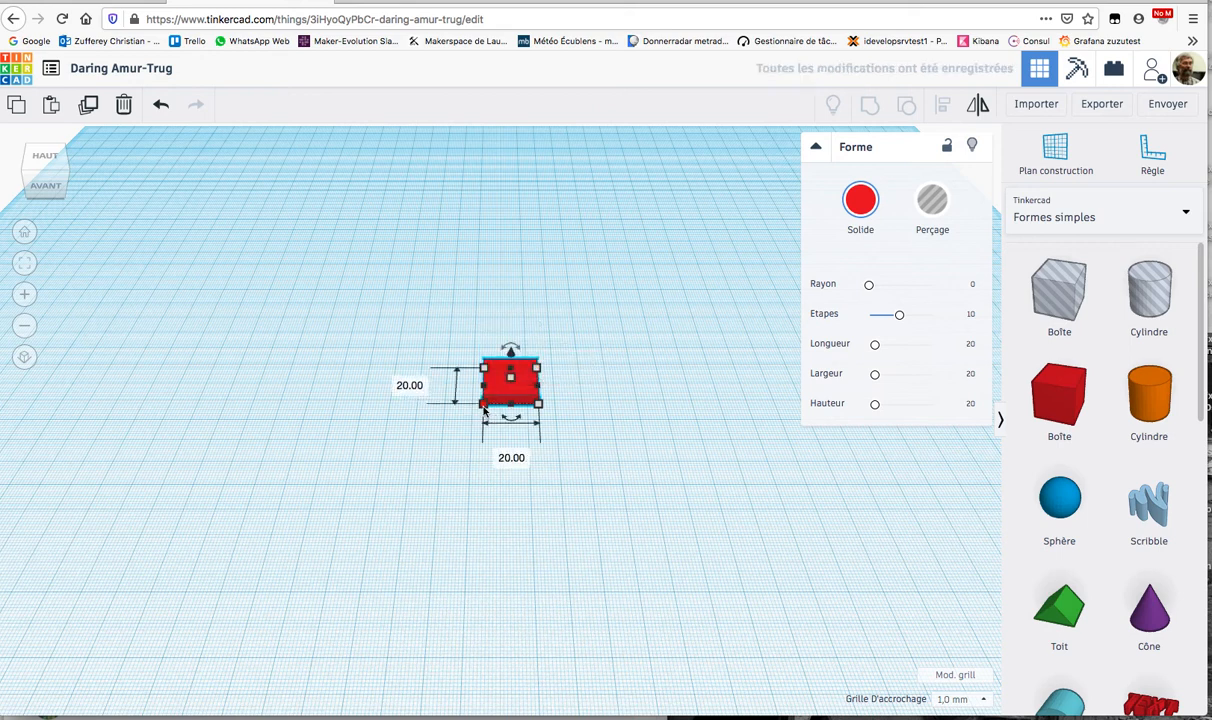
{"action": "left_click", "coordinate": [409, 385]}
{"action": "type", "text": "100"}
{"action": "key", "text": "Tab"}
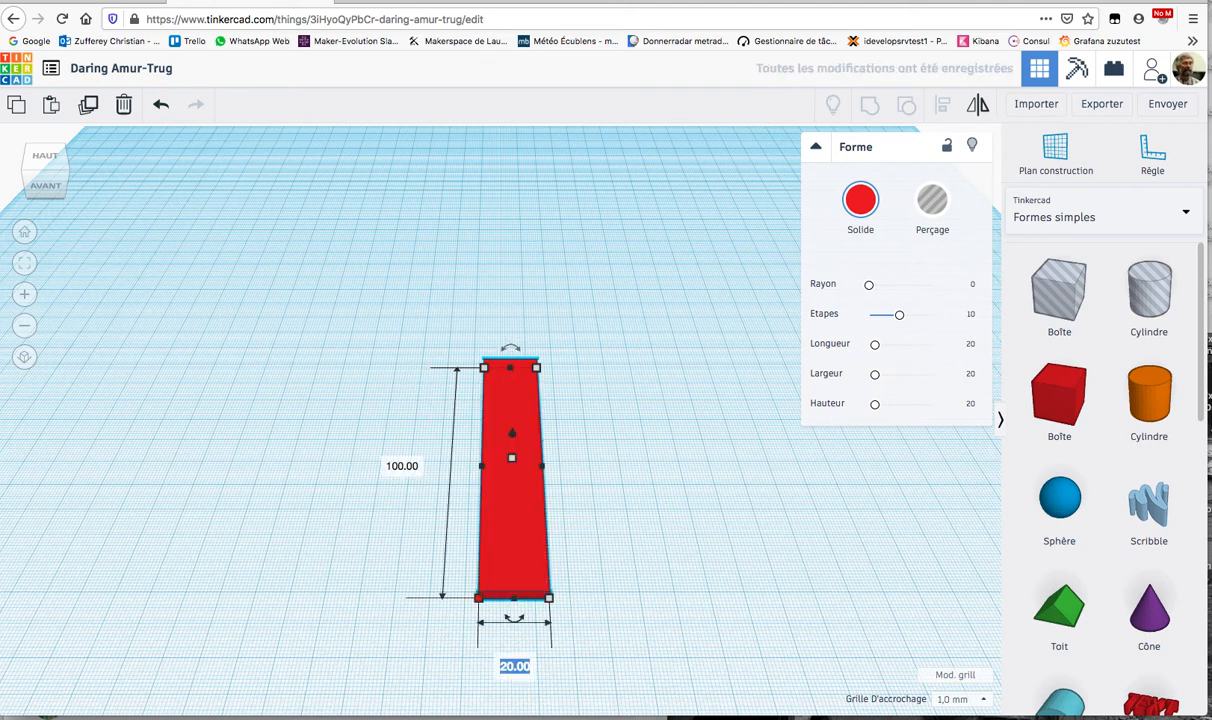
{"action": "type", "text": "300"}
{"action": "key", "text": "Return"}
{"action": "left_click_drag", "start_coordinate": [222, 519], "coordinate": [561, 224]}
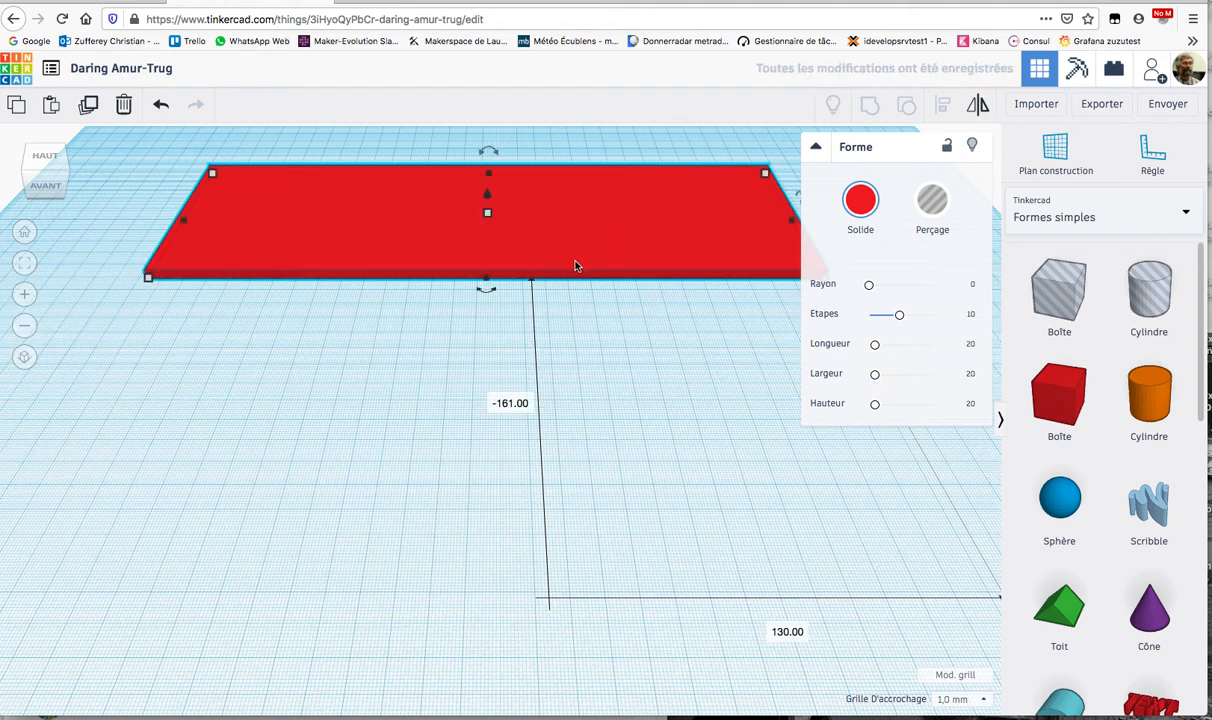
- Copy the large plate, set the copy's width to 50 mm and place it in front of the original's left part
{"action": "key", "text": "super+v"}
{"action": "left_click_drag", "start_coordinate": [581, 267], "coordinate": [293, 478]}
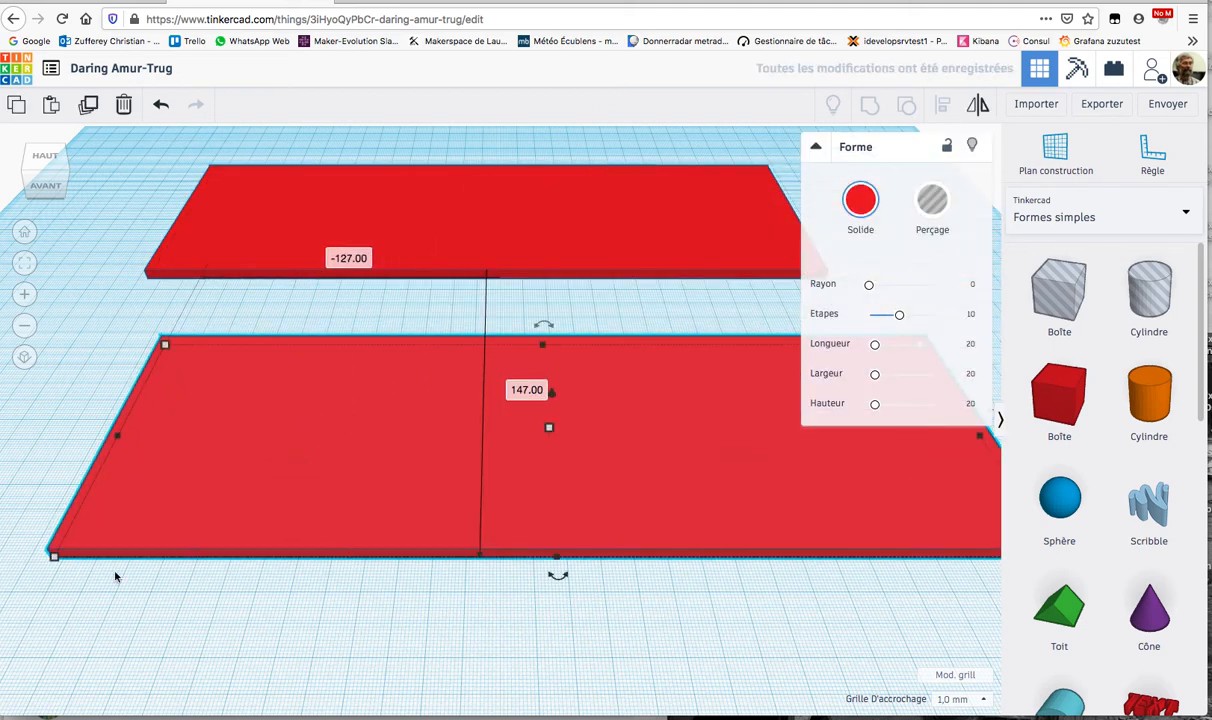
{"action": "mouse_move", "coordinate": [53, 557]}
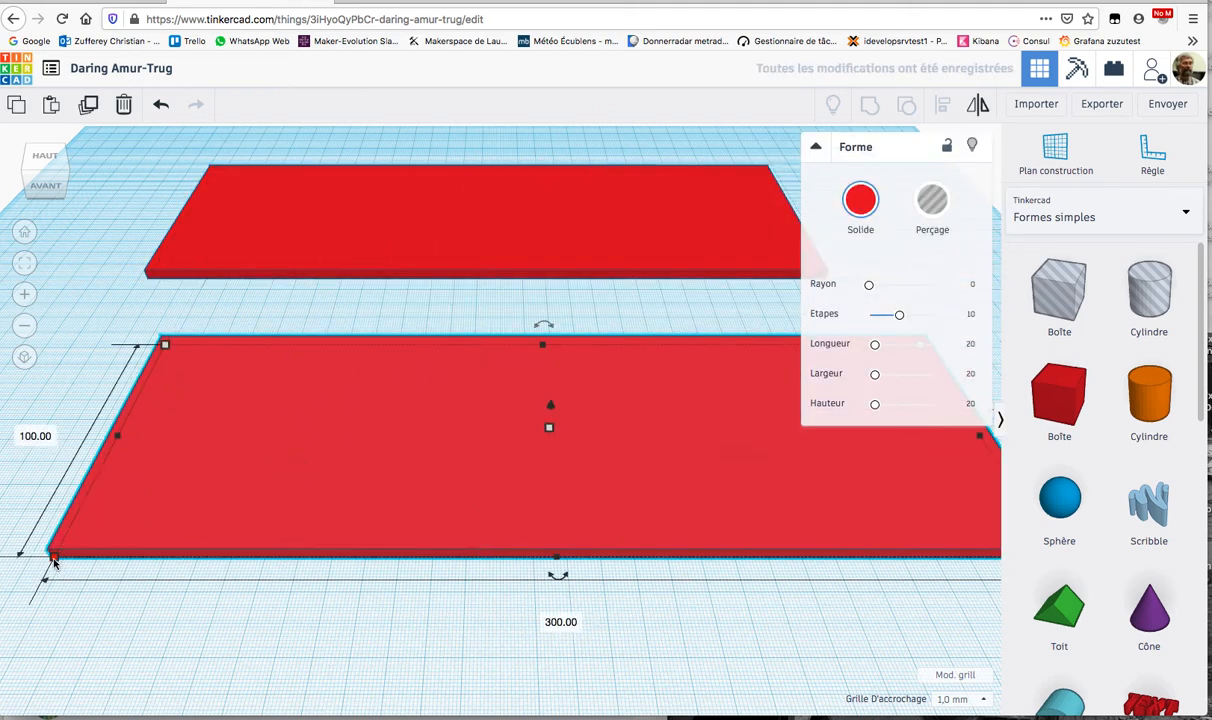
{"action": "left_click", "coordinate": [561, 621]}
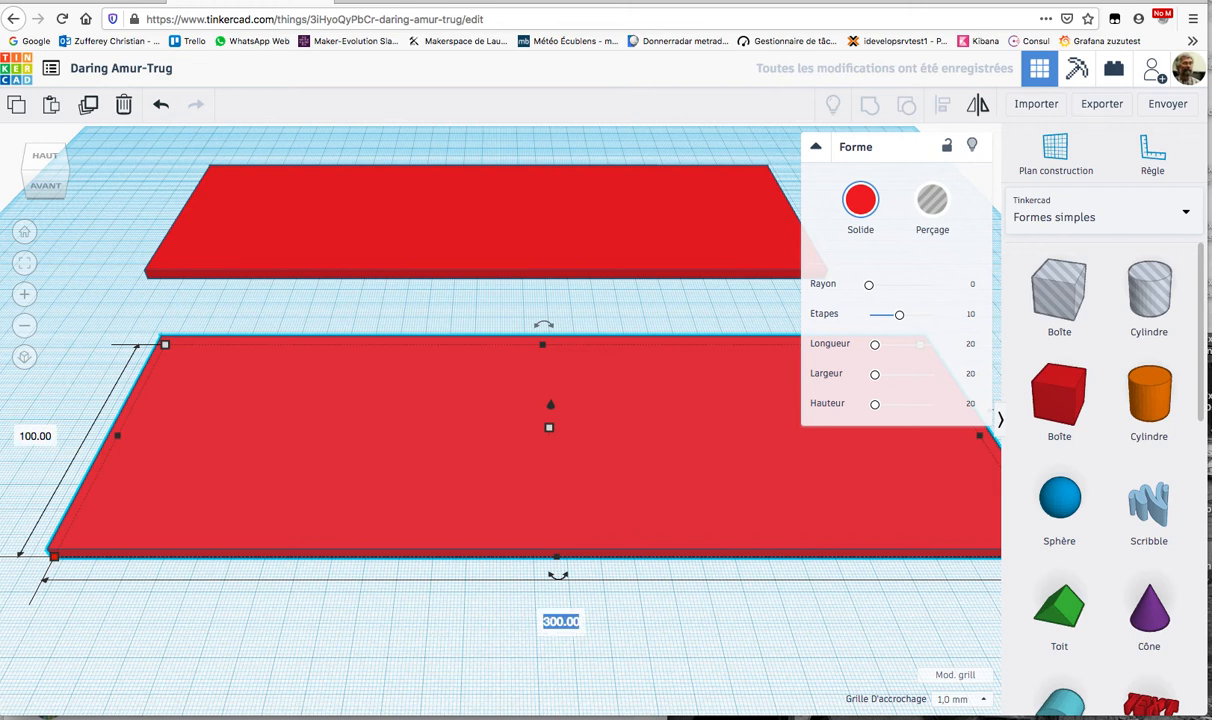
{"action": "type", "text": "50"}
{"action": "key", "text": "Return"}
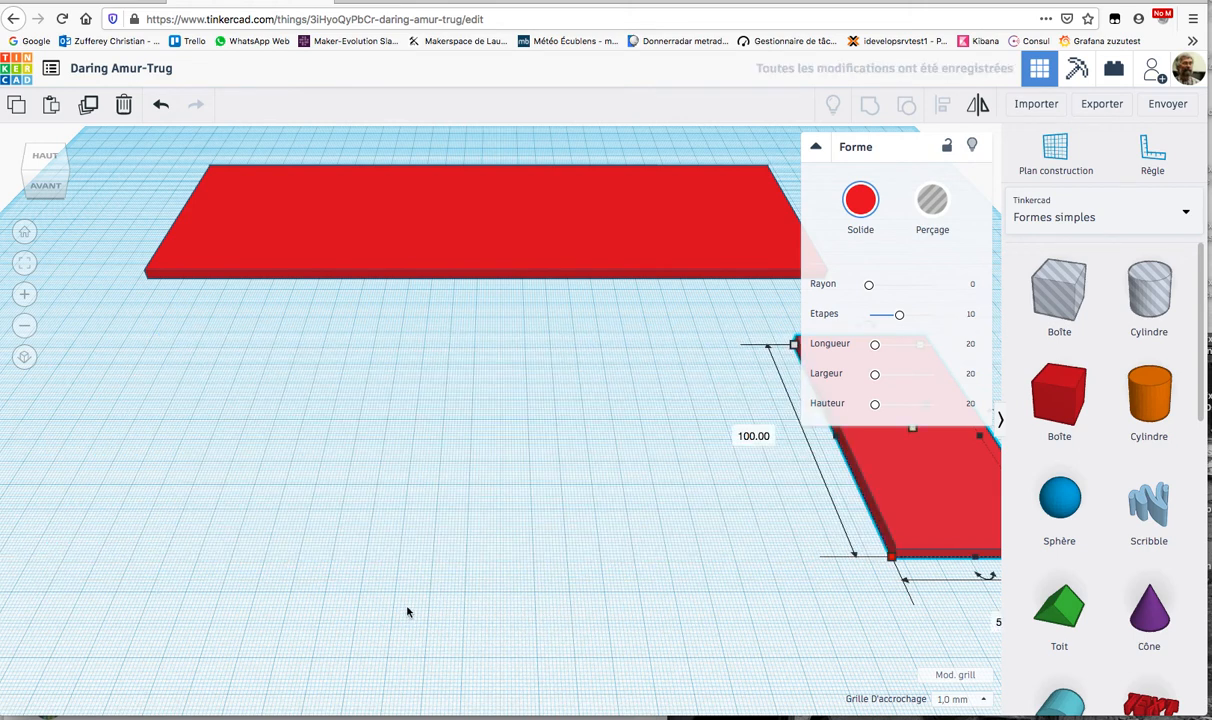
{"action": "left_click_drag", "start_coordinate": [911, 537], "coordinate": [233, 522]}
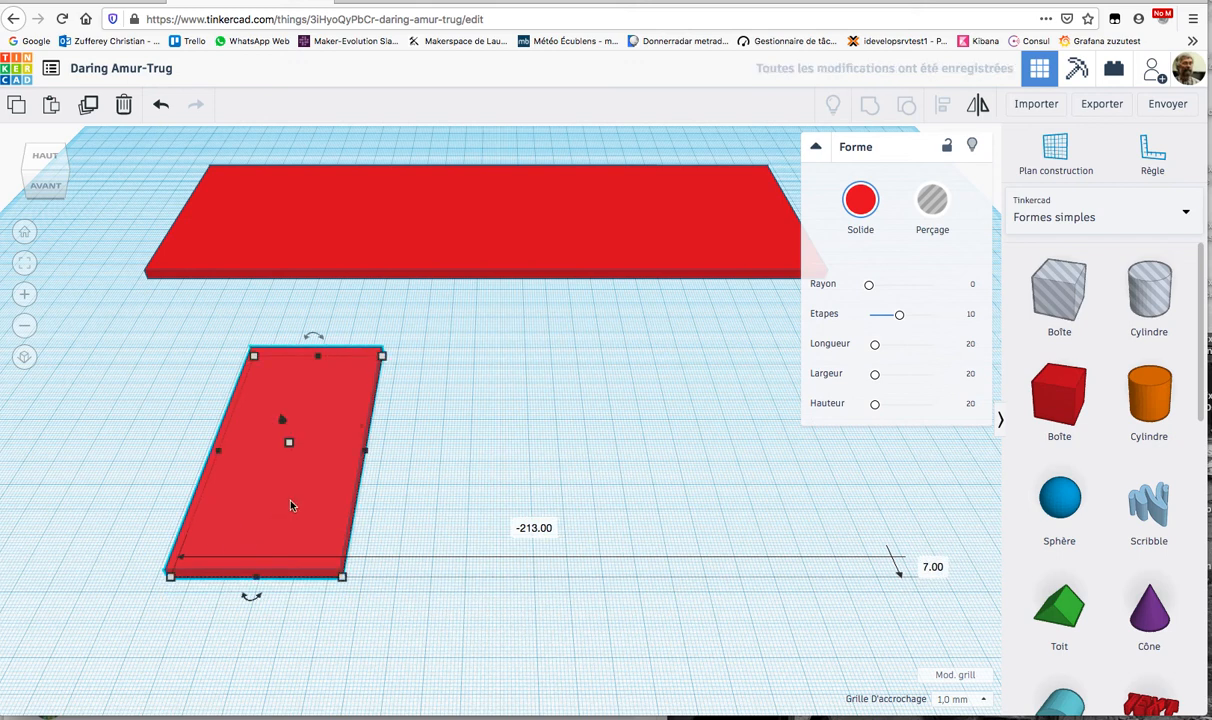
- Duplicate the small plate to its right and resize the copy to 4 mm wide by 30 mm deep
{"action": "key", "text": "ctrl+d"}
{"action": "left_click_drag", "start_coordinate": [291, 505], "coordinate": [575, 482]}
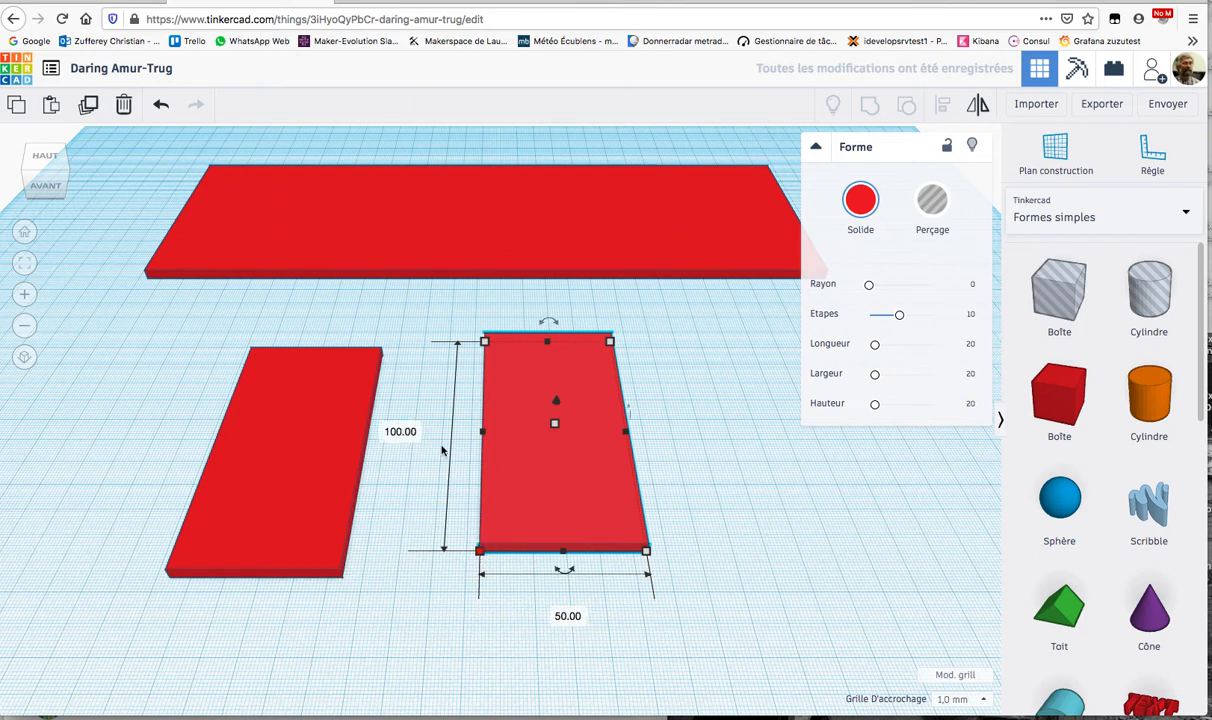
{"action": "left_click", "coordinate": [401, 431]}
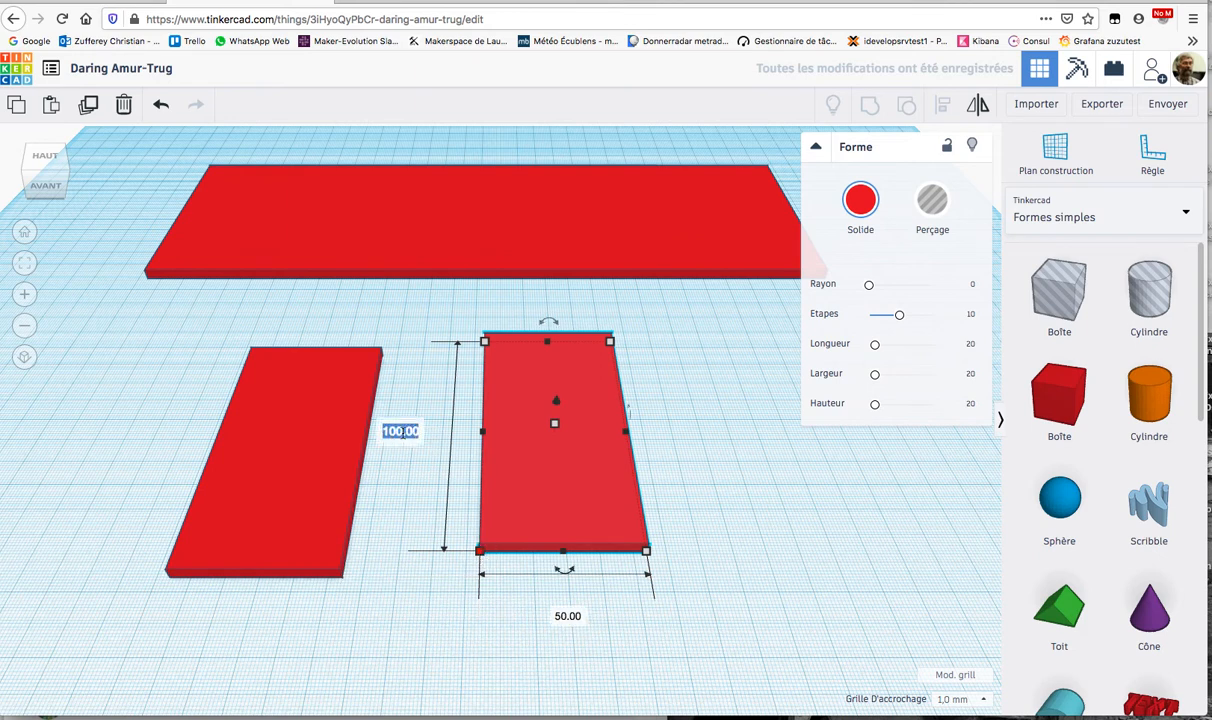
{"action": "type", "text": "30"}
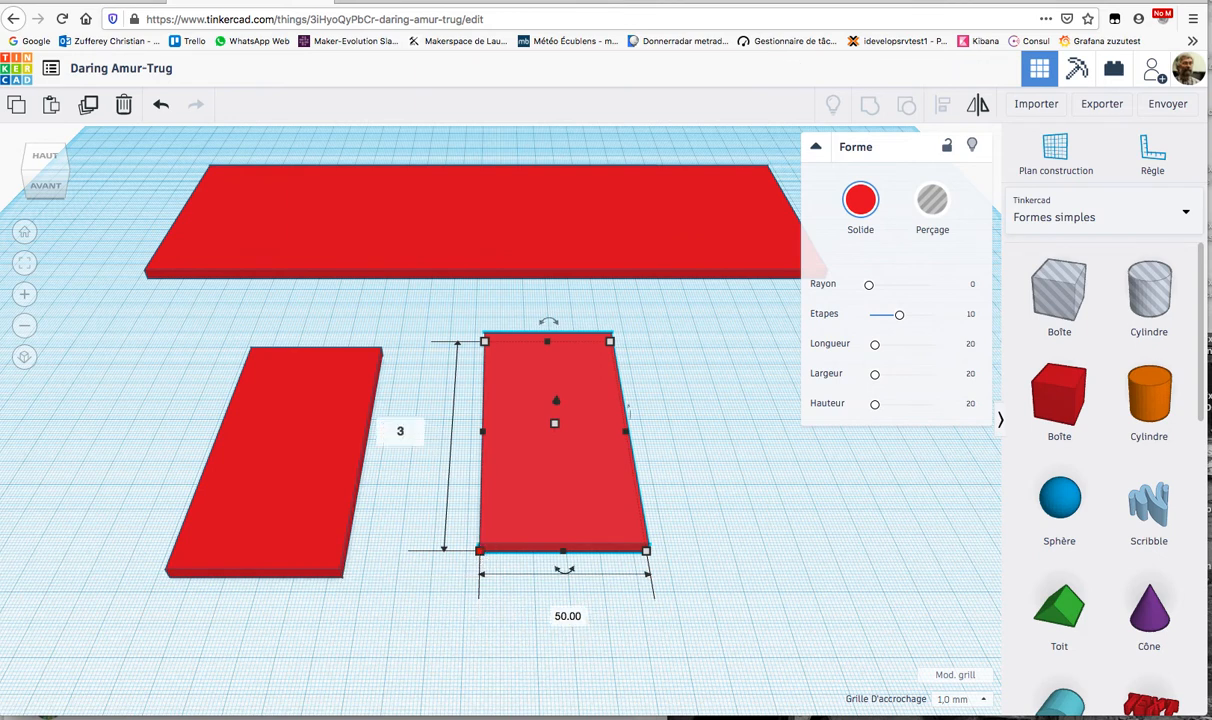
{"action": "key", "text": "Tab"}
{"action": "type", "text": "4"}
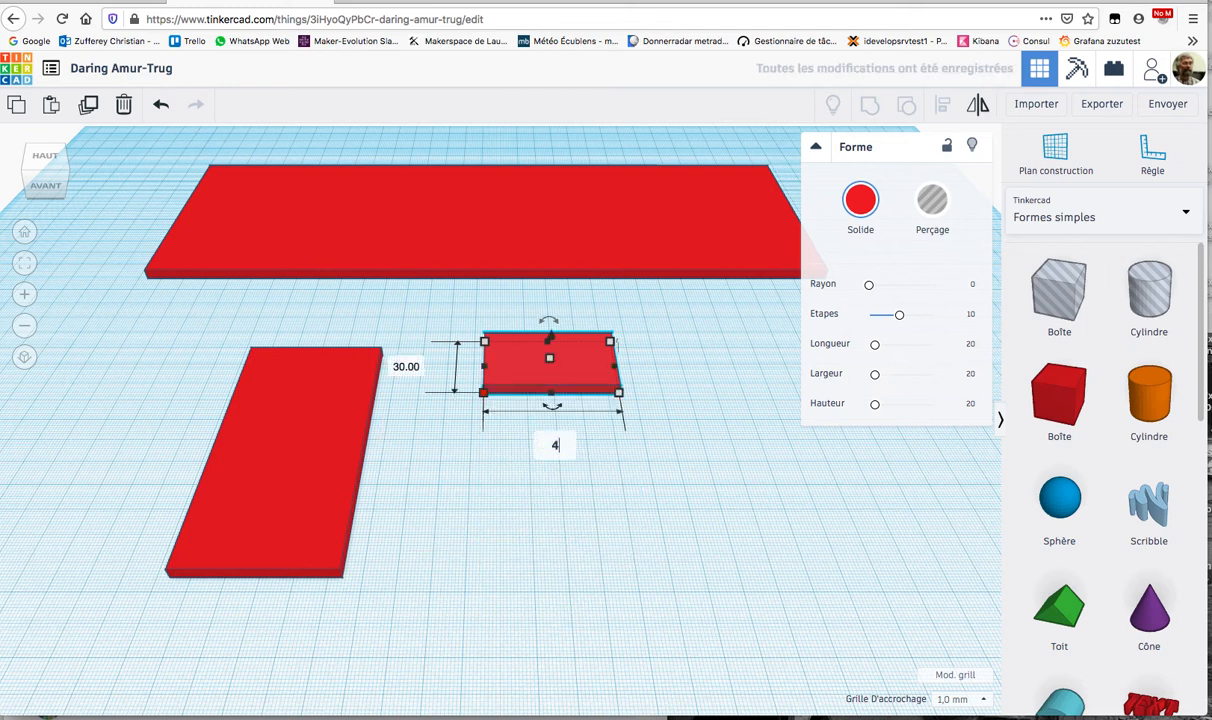
{"action": "key", "text": "Return"}
{"action": "left_click", "coordinate": [614, 549]}
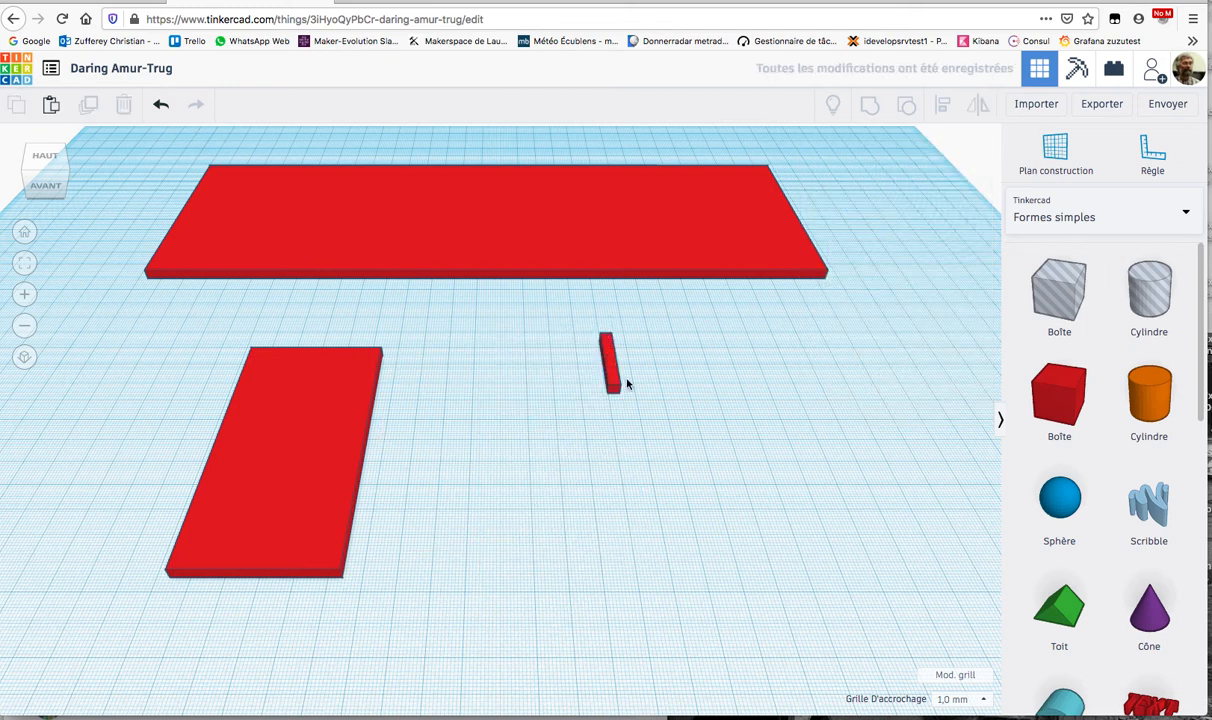
- Duplicate the narrow bar, placing the copy about 15 mm to its right and 57 mm in front of it
{"action": "left_click", "coordinate": [612, 375]}
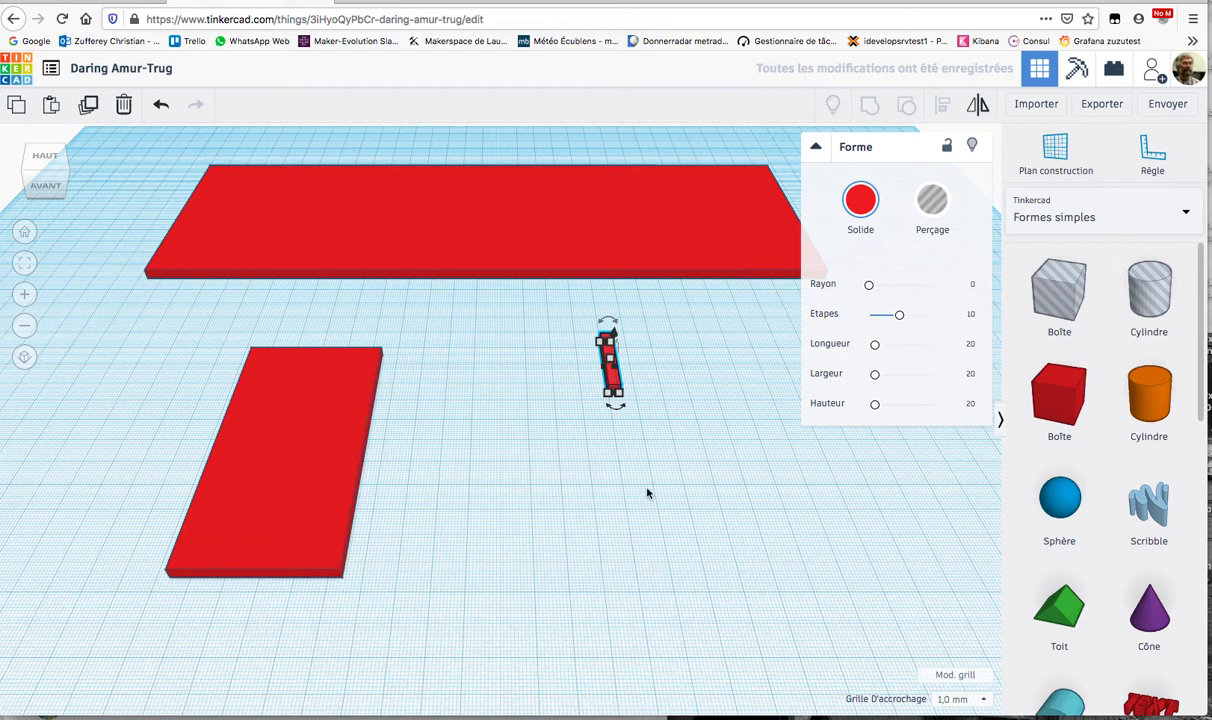
{"action": "left_click", "coordinate": [625, 380]}
{"action": "left_click_drag", "start_coordinate": [614, 380], "coordinate": [684, 498], "text": "alt"}
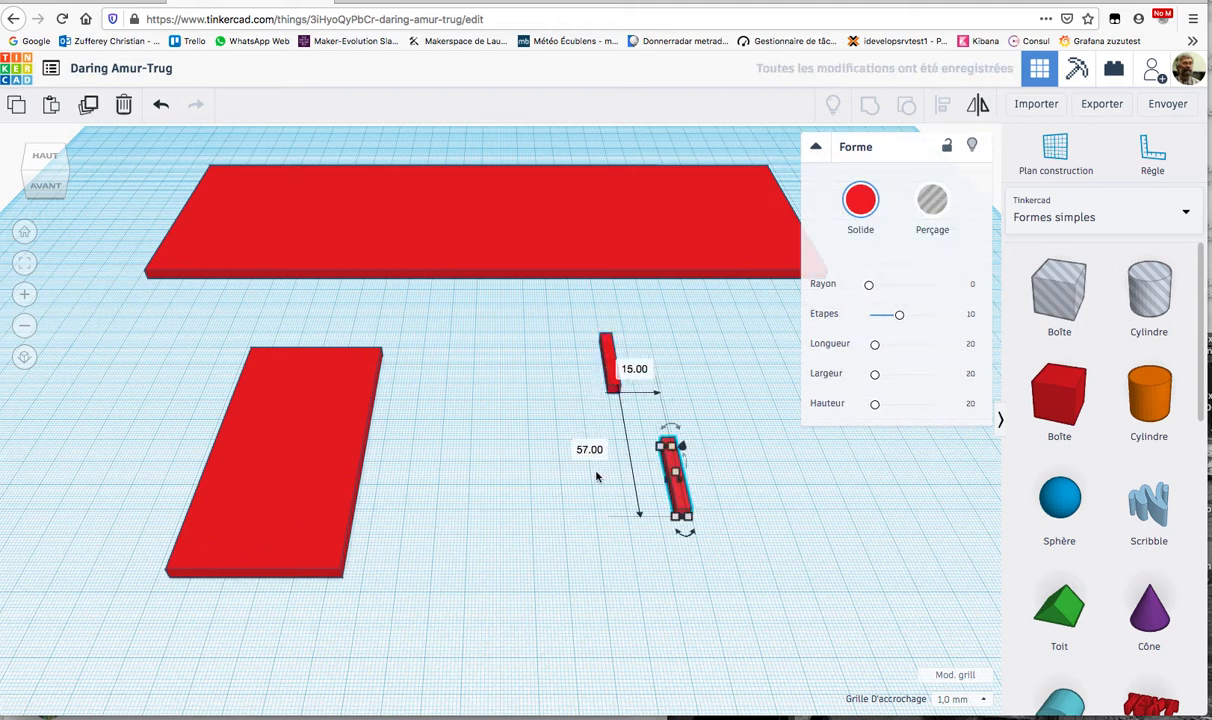
{"action": "left_click", "coordinate": [711, 554]}
- Convert both narrow bars into holes
{"action": "left_click_drag", "start_coordinate": [776, 584], "coordinate": [276, 360]}
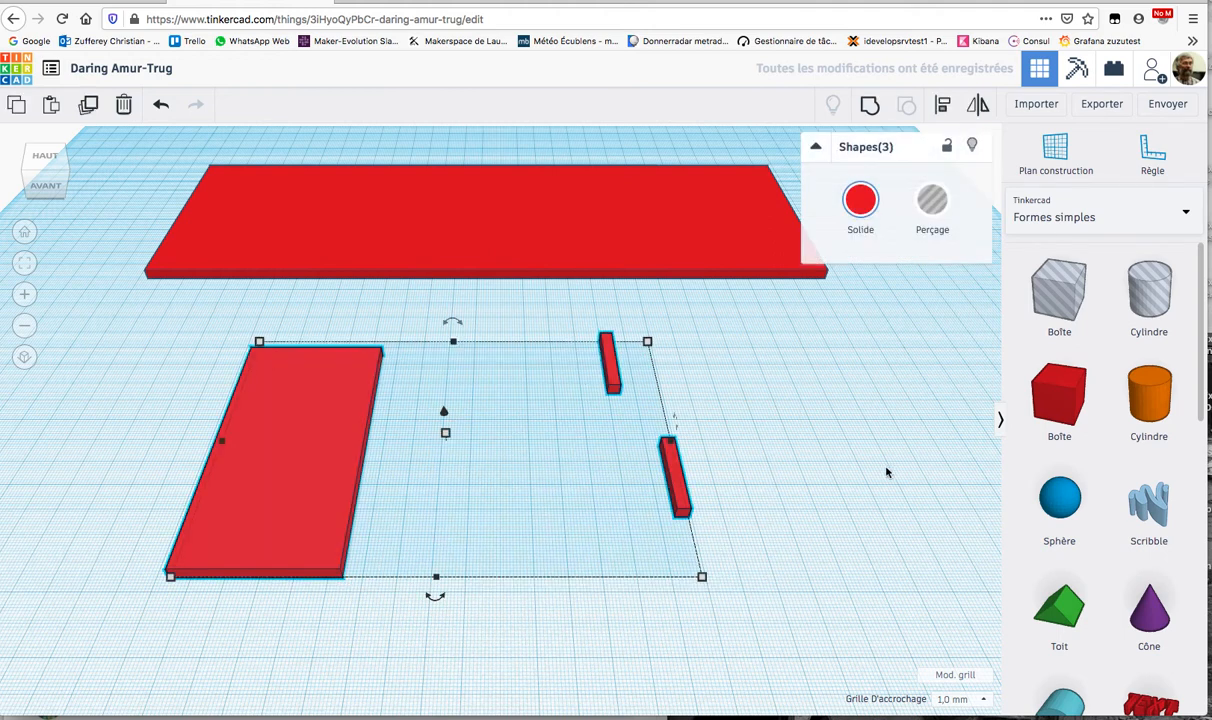
{"action": "left_click_drag", "start_coordinate": [717, 552], "coordinate": [570, 338]}
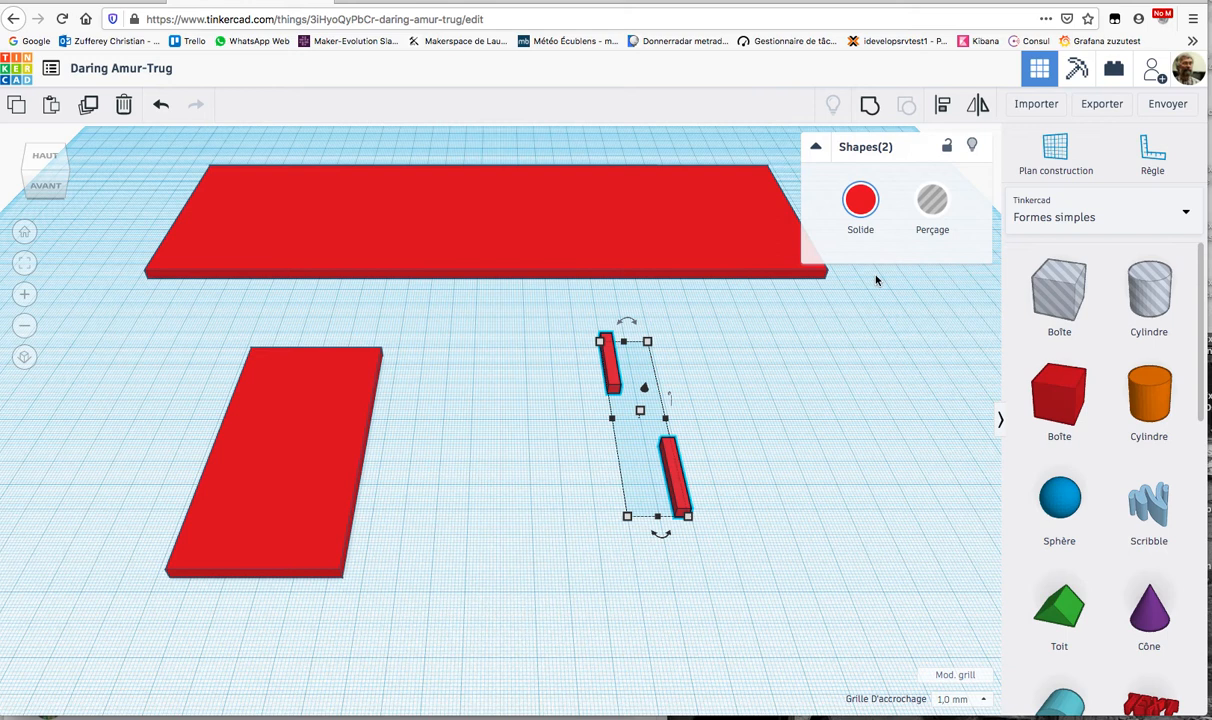
{"action": "left_click", "coordinate": [932, 200]}
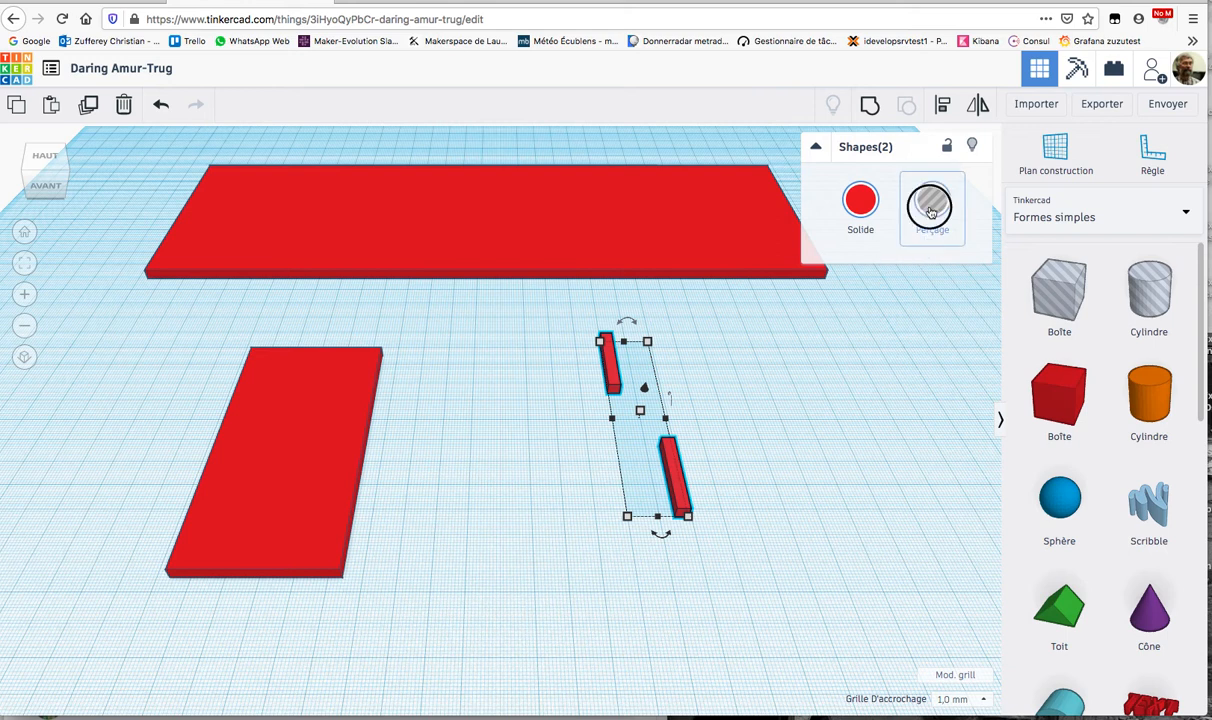
{"action": "left_click", "coordinate": [717, 576]}
- Align both hole bars to the small plate's right edge, using the plate as the fixed reference
{"action": "left_click_drag", "start_coordinate": [760, 580], "coordinate": [318, 341]}
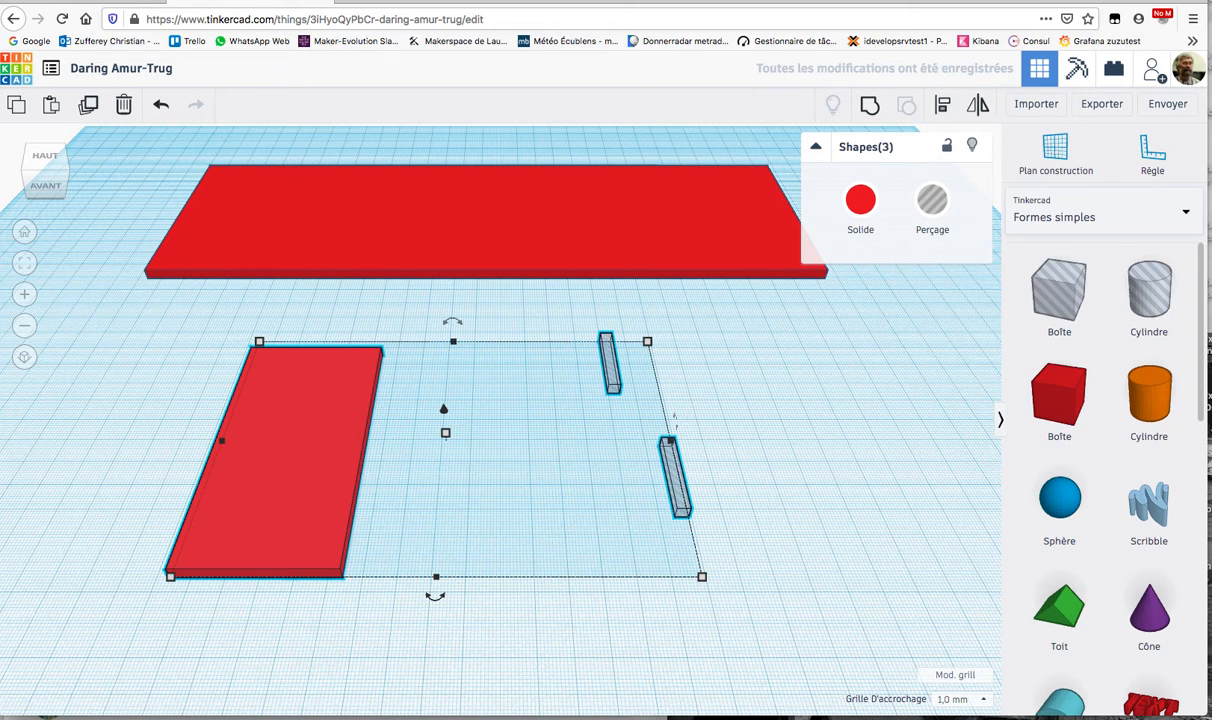
{"action": "key", "text": "l"}
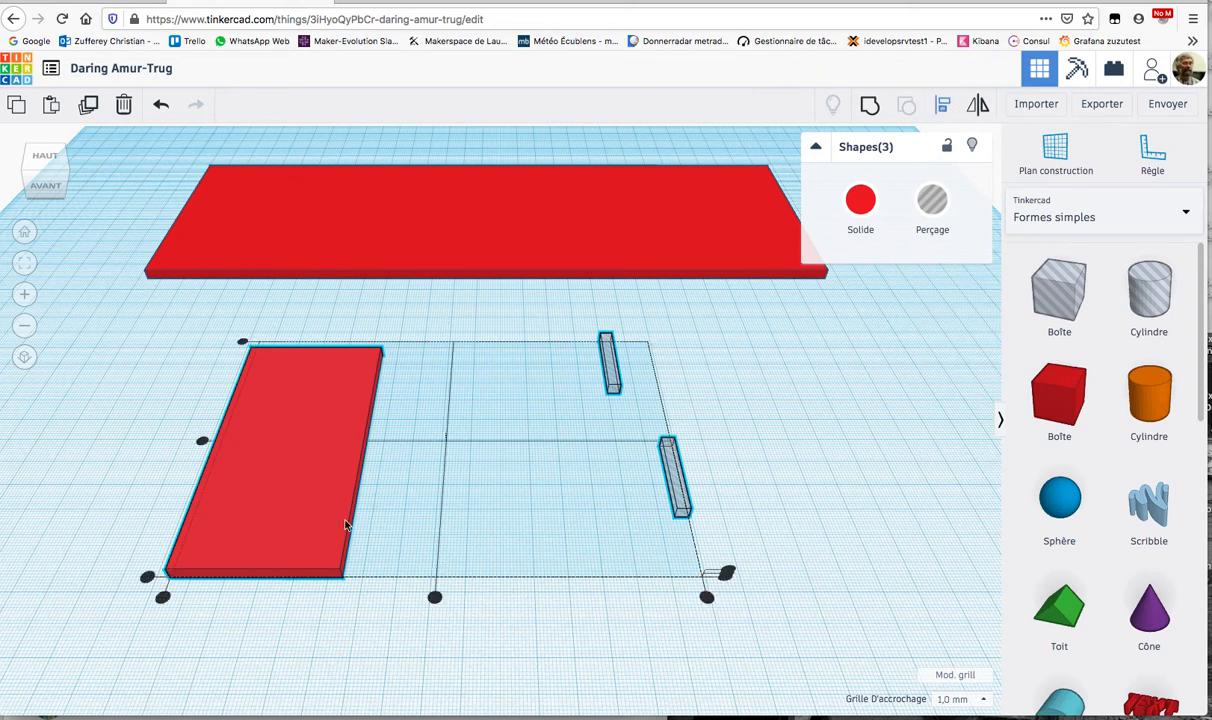
{"action": "left_click", "coordinate": [284, 458]}
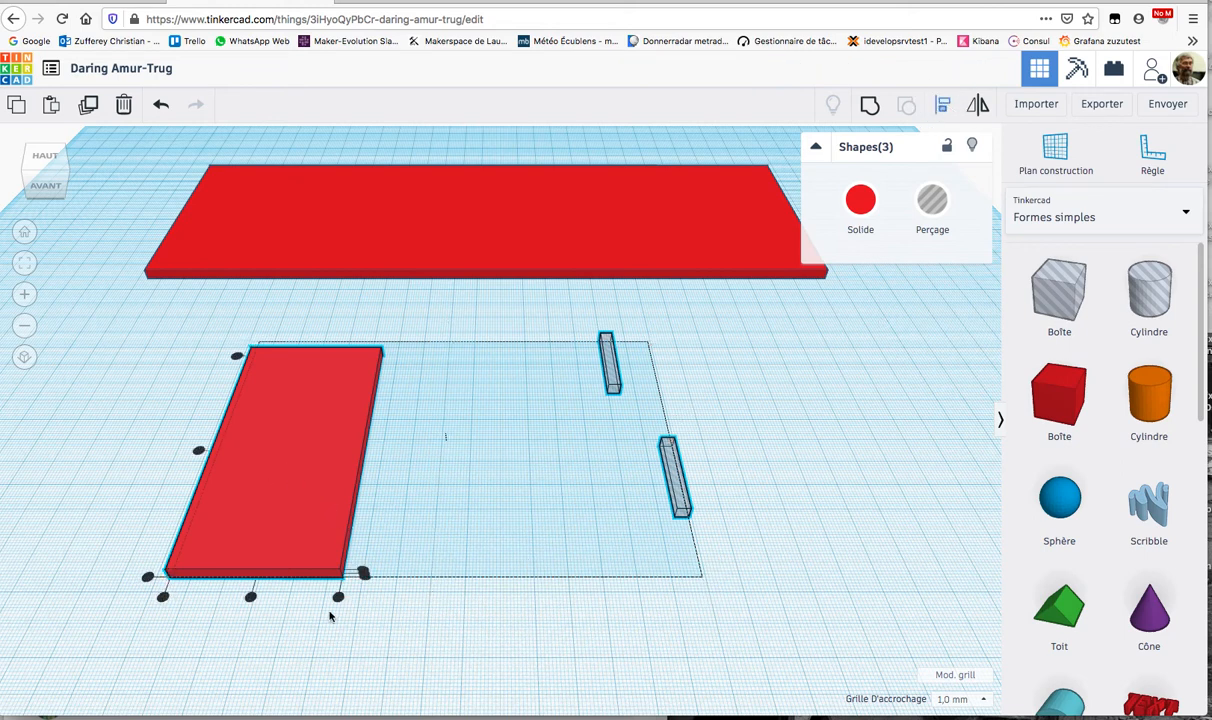
{"action": "left_click", "coordinate": [338, 596]}
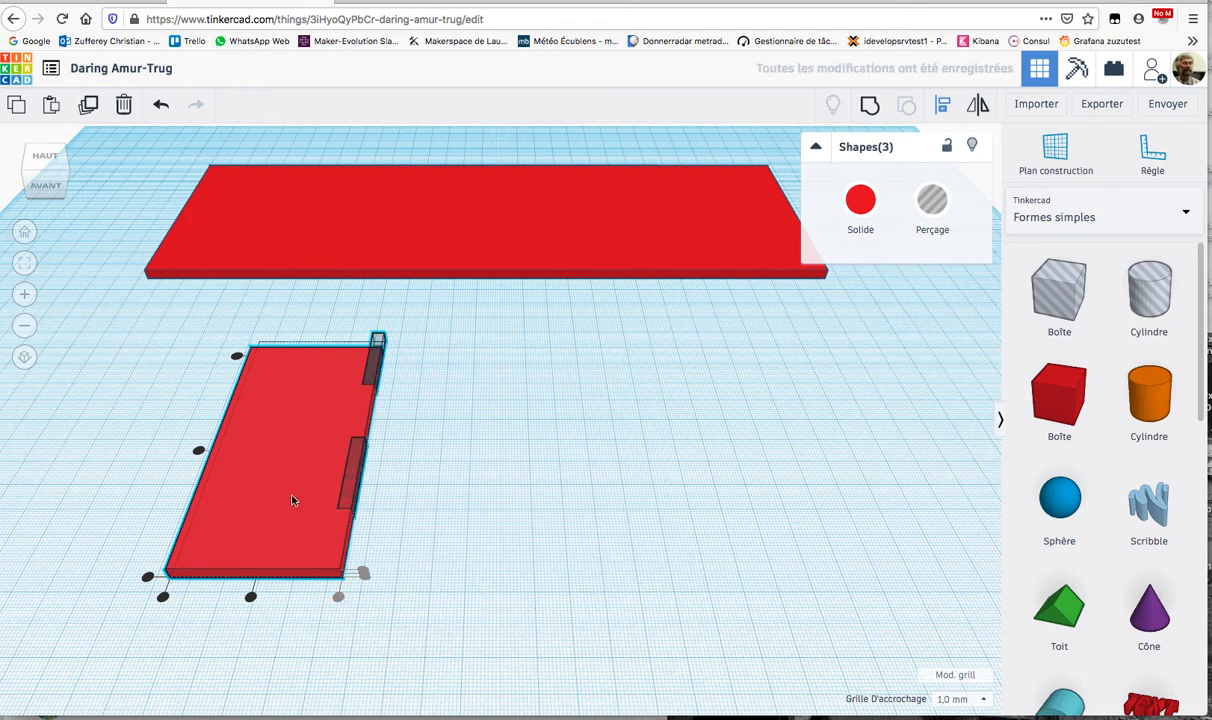
{"action": "left_click", "coordinate": [104, 381]}
- Frame the small plate from directly above in orthographic projection
{"action": "left_click", "coordinate": [25, 262]}
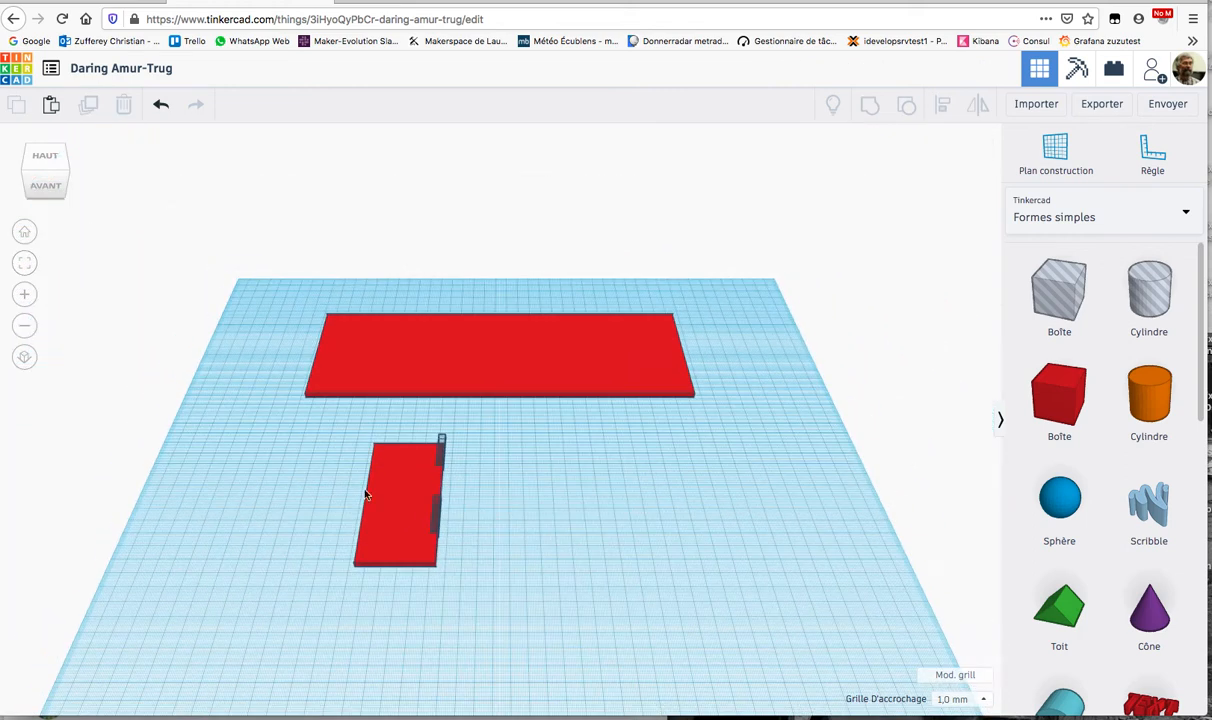
{"action": "left_click", "coordinate": [388, 508]}
{"action": "left_click", "coordinate": [25, 262]}
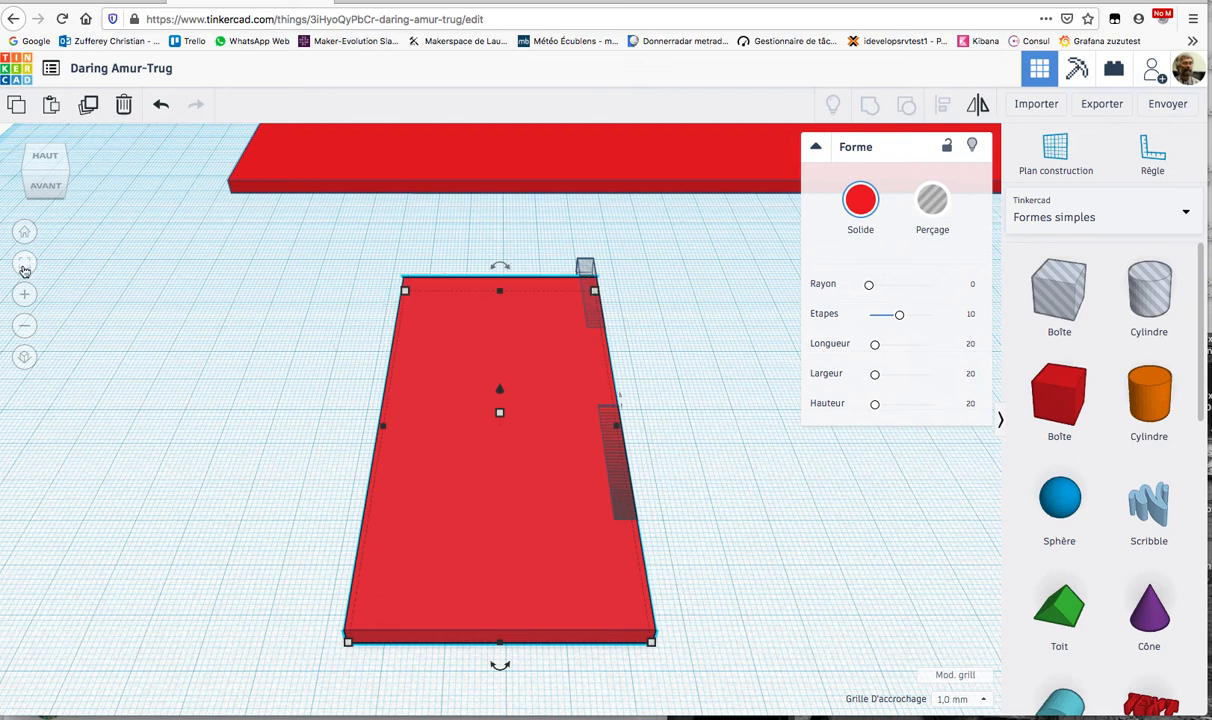
{"action": "left_click", "coordinate": [44, 160]}
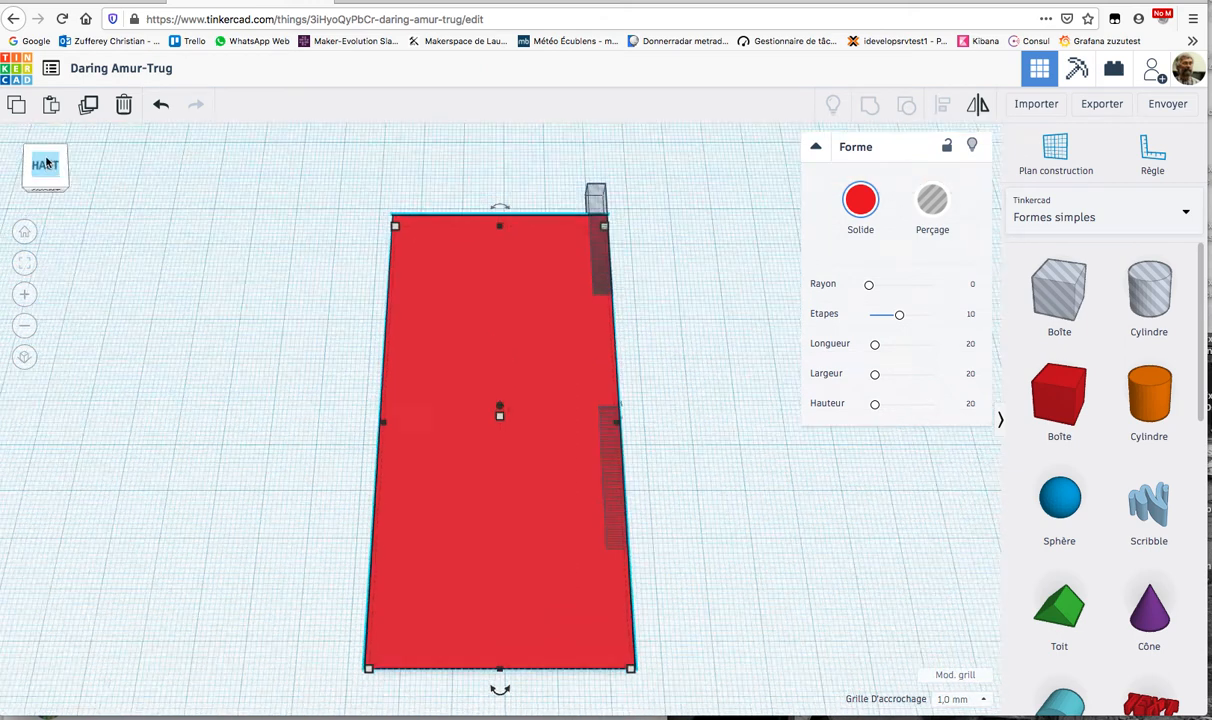
{"action": "left_click", "coordinate": [24, 356]}
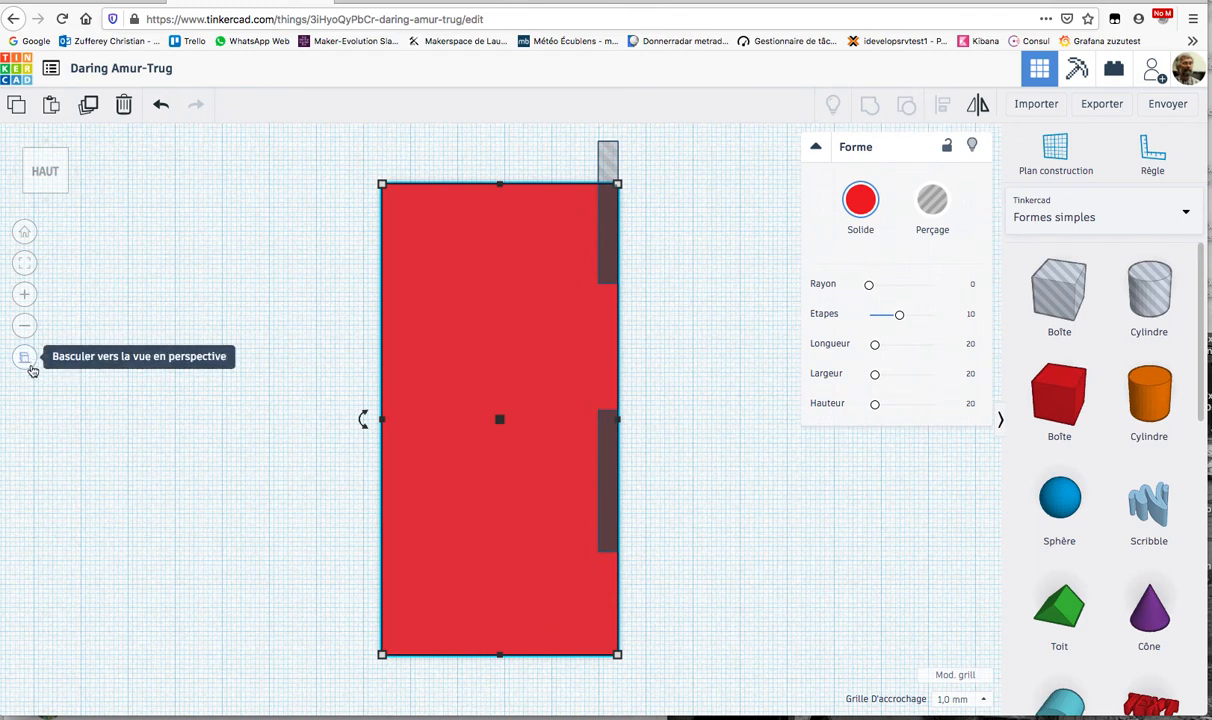
{"action": "left_click", "coordinate": [23, 359]}
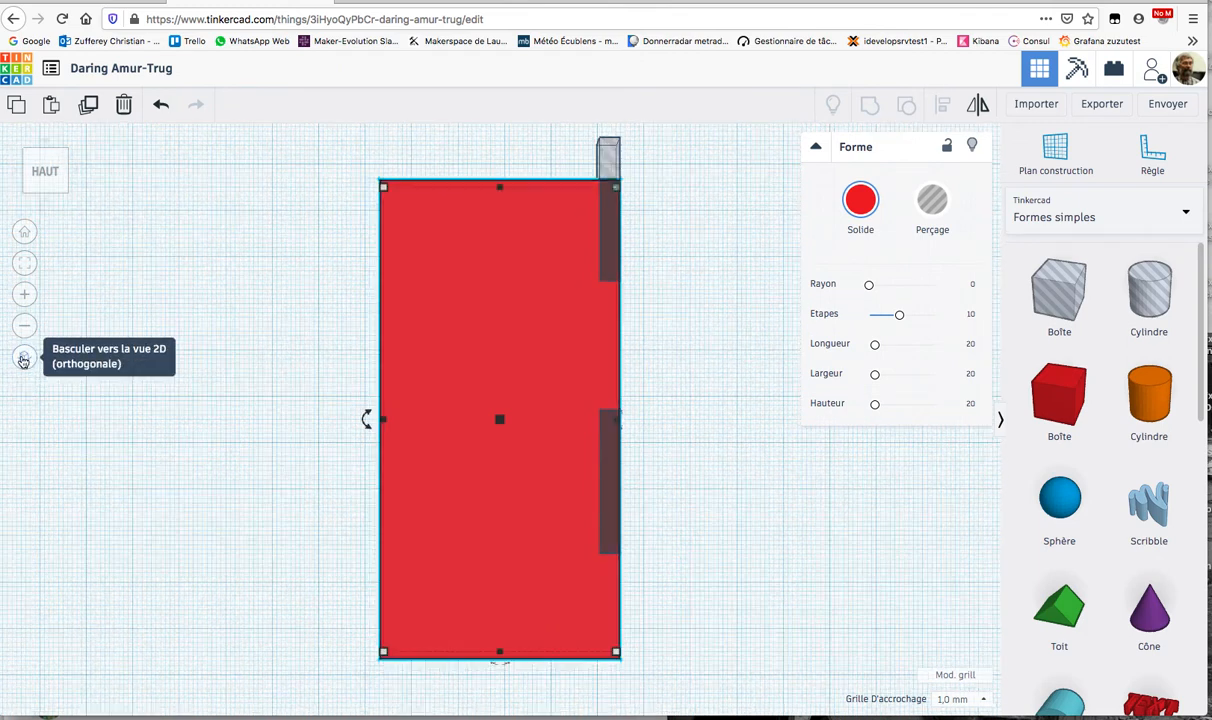
{"action": "left_click", "coordinate": [23, 359]}
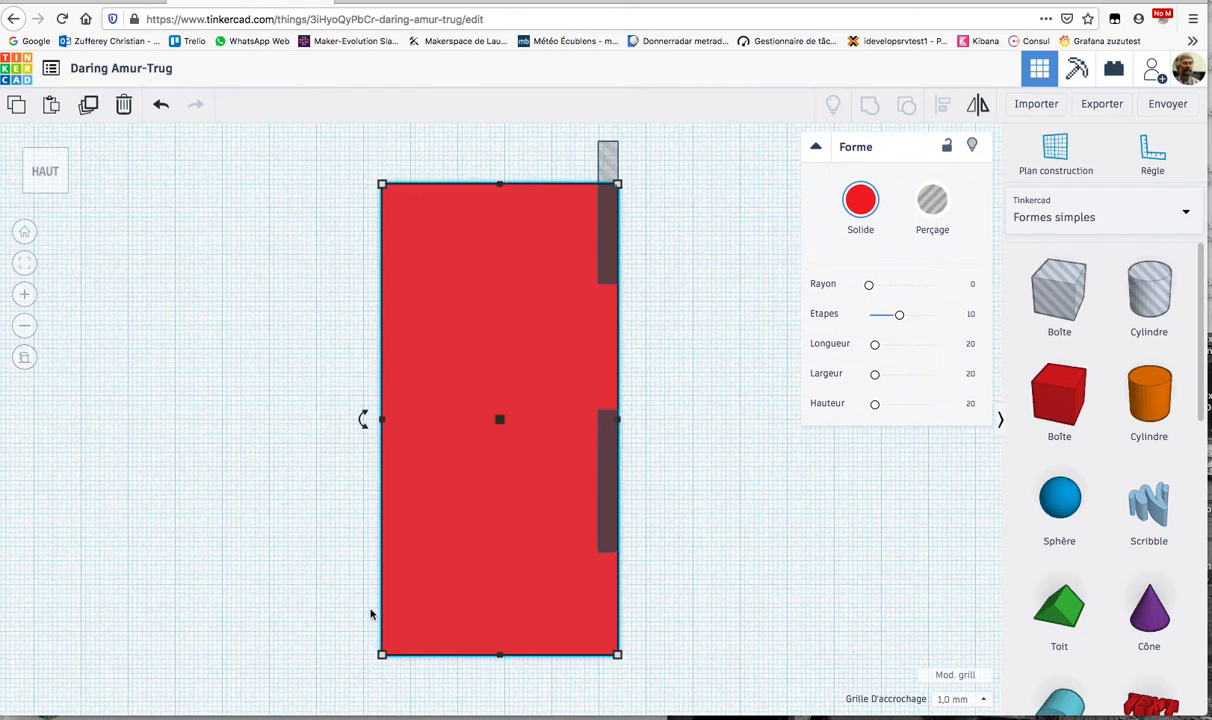
- Move the small plate 5 mm towards the upper hole bar's outer end, along its long side
{"action": "left_click", "coordinate": [684, 553]}
{"action": "left_click", "coordinate": [492, 390]}
{"action": "key", "text": "Up"}
{"action": "key", "text": "Up"}
{"action": "key", "text": "Up"}
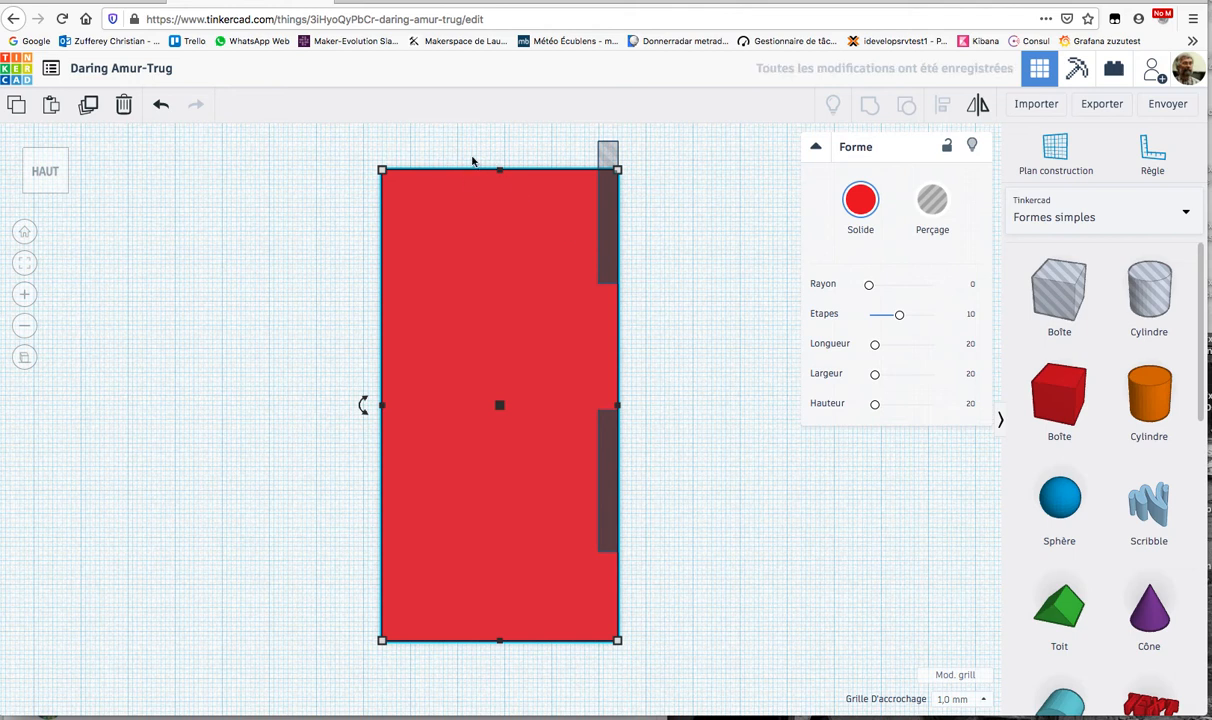
{"action": "key", "text": "Up"}
{"action": "key", "text": "Up"}
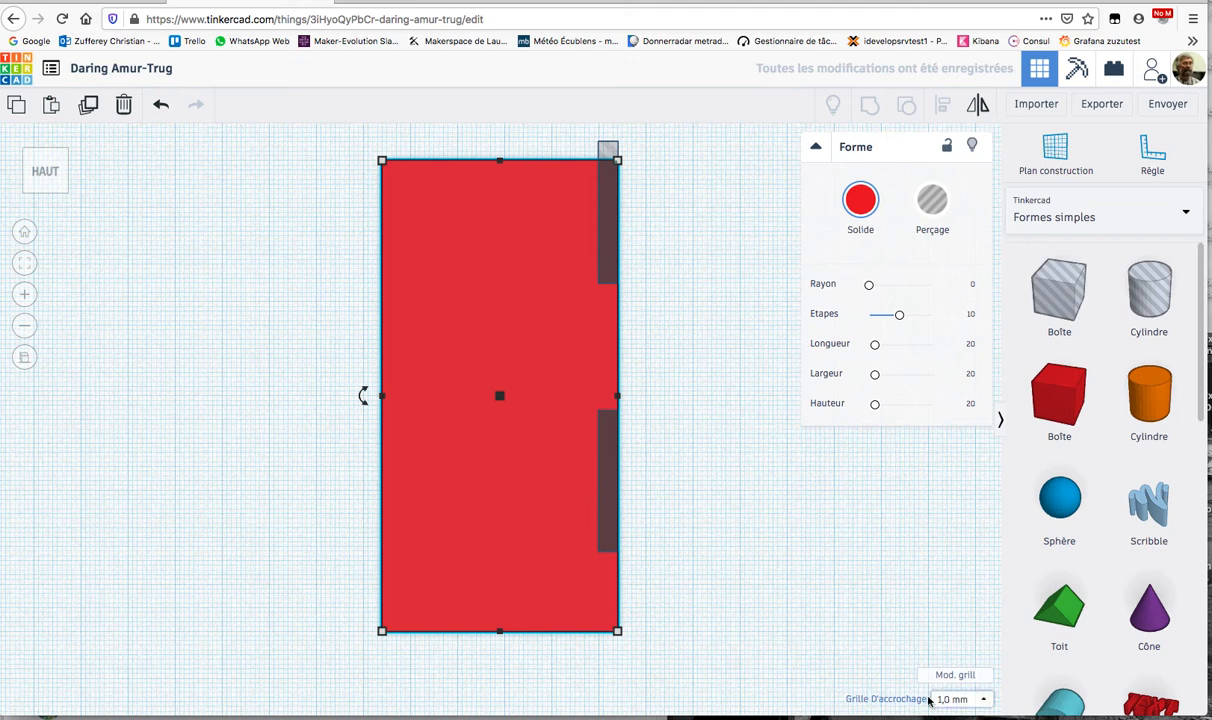
{"action": "left_click", "coordinate": [980, 703]}
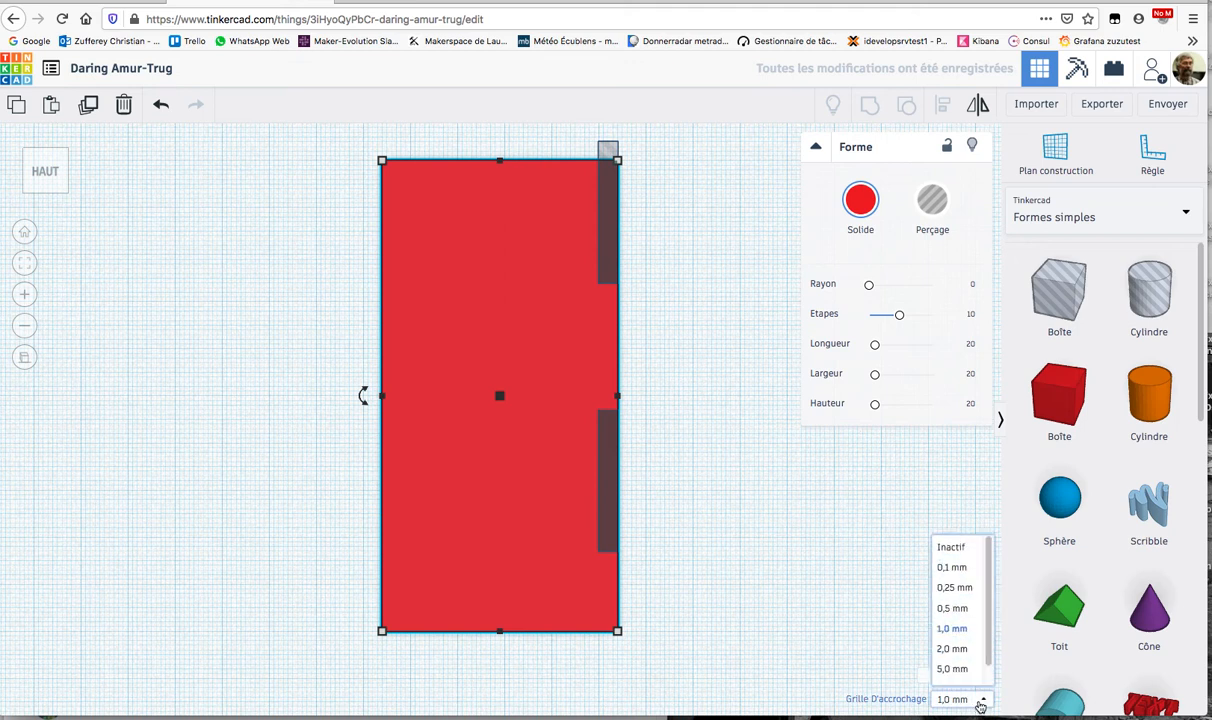
{"action": "left_click", "coordinate": [720, 446]}
{"action": "left_click", "coordinate": [498, 387]}
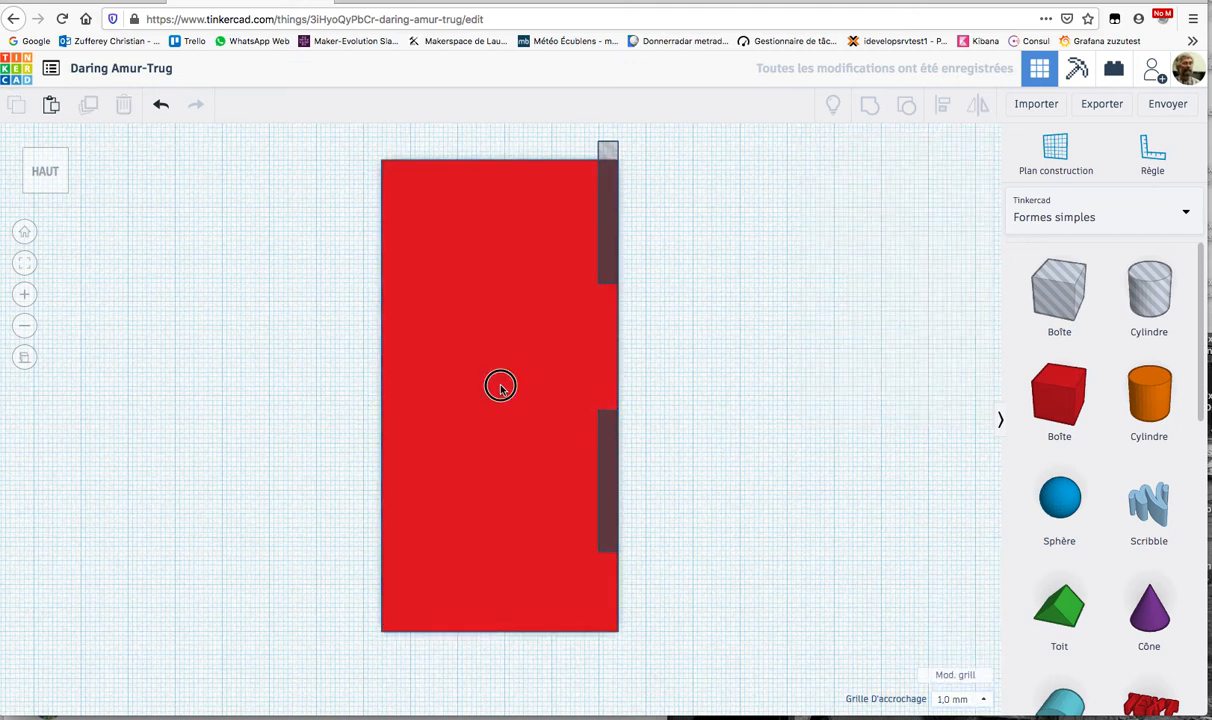
- Move the upper hole bar down along the plate's right edge until it starts about 10 mm below the upper edge
{"action": "left_click", "coordinate": [610, 247]}
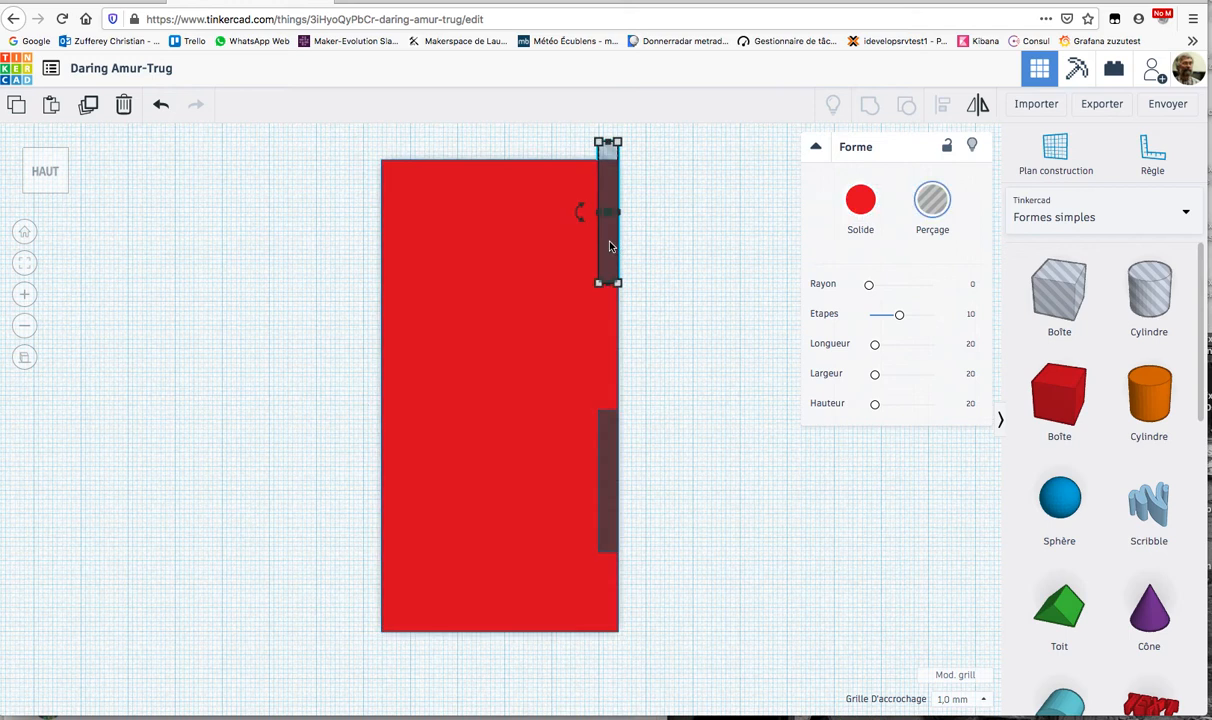
{"action": "key", "text": "Down"}
{"action": "key", "text": "Down"}
{"action": "key", "text": "Down"}
{"action": "key", "text": "Down"}
{"action": "key", "text": "Down"}
{"action": "key", "text": "Down"}
{"action": "key", "text": "Down"}
{"action": "key", "text": "Down"}
{"action": "key", "text": "Down"}
{"action": "key", "text": "Down"}
{"action": "key", "text": "Down"}
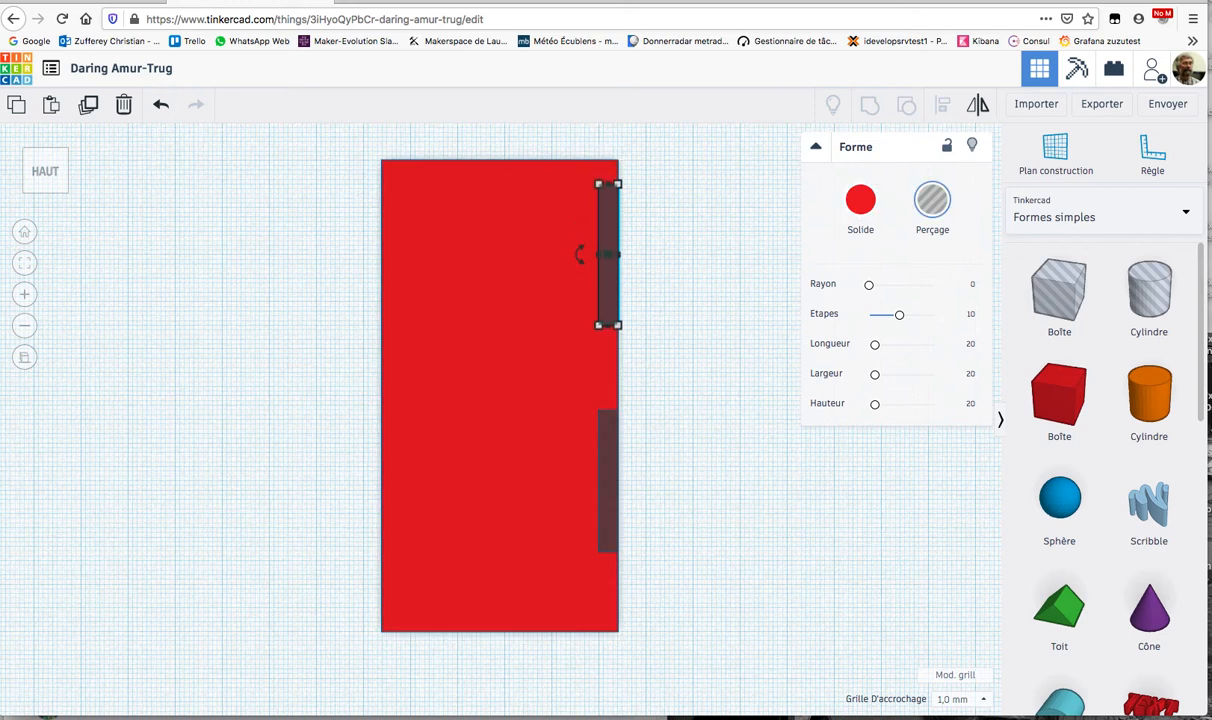
{"action": "key", "text": "Down"}
{"action": "key", "text": "Down"}
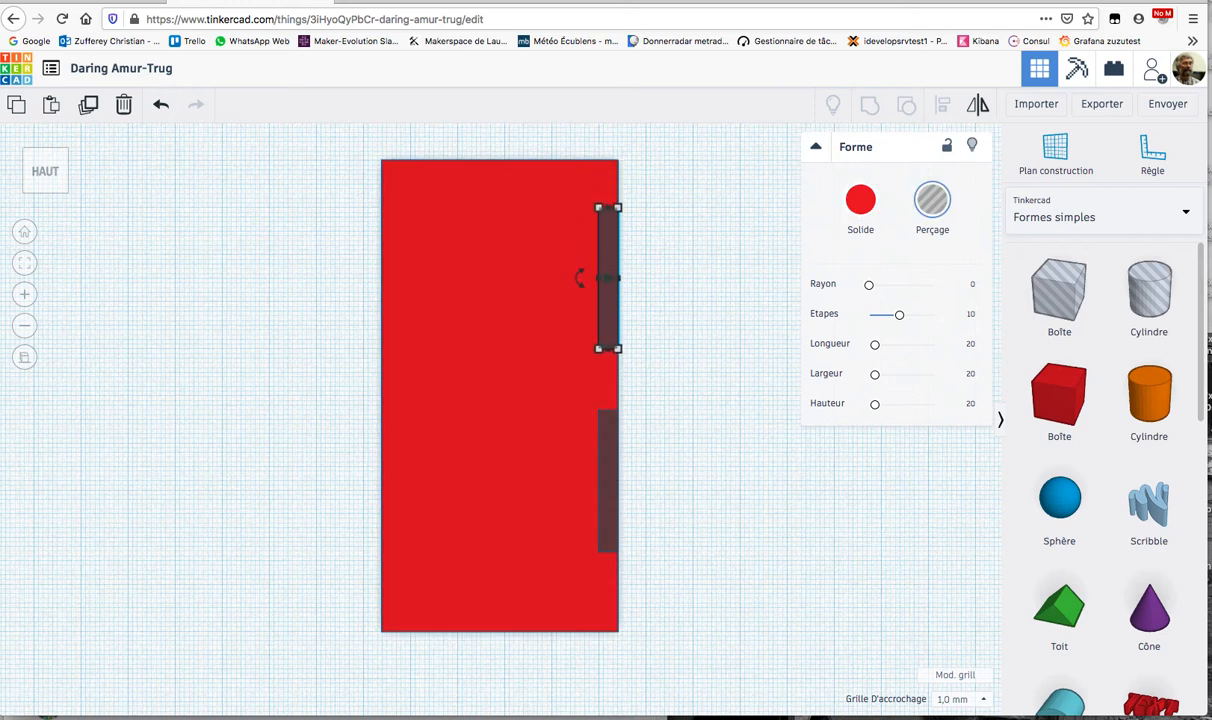
- Move the lower hole bar 7 mm down, leaving about 10 mm to the plate's lower edge
{"action": "left_click", "coordinate": [608, 470]}
{"action": "key", "text": "Down"}
{"action": "key", "text": "Down"}
{"action": "key", "text": "Down"}
{"action": "key", "text": "Down"}
{"action": "key", "text": "Down"}
{"action": "key", "text": "Down"}
{"action": "key", "text": "Down"}
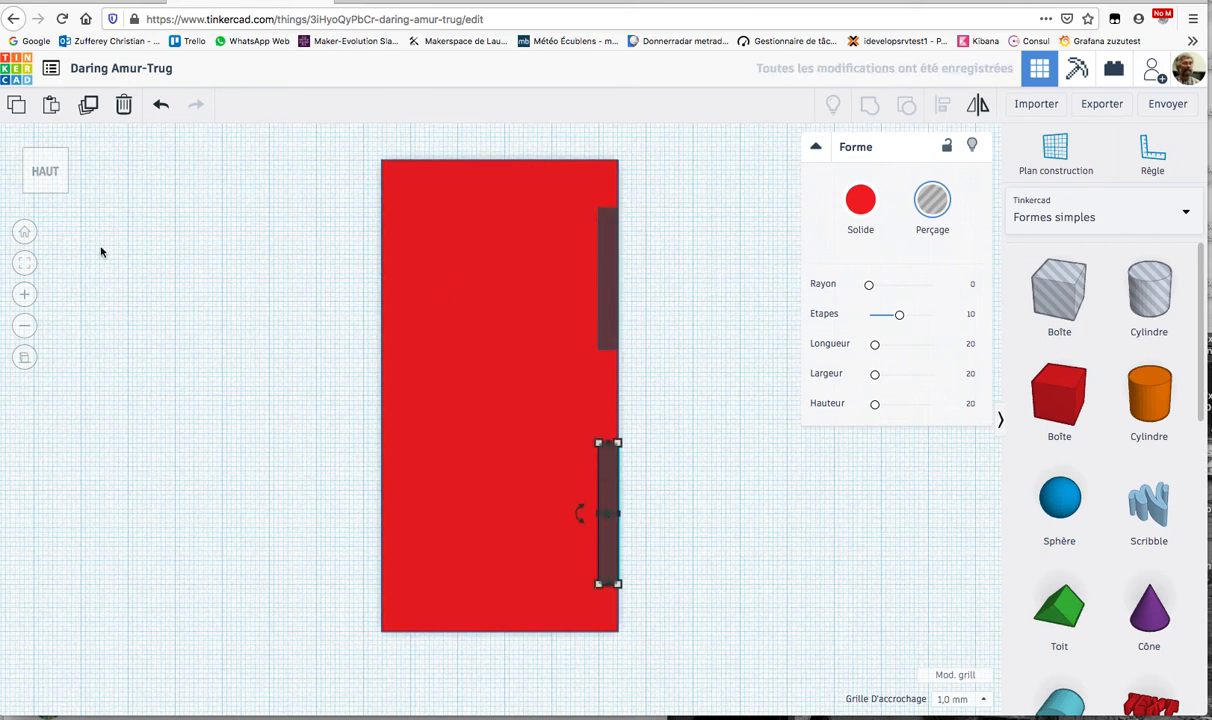
- Inspect each hole bar up close where it meets the small plate's right edge
{"action": "left_click", "coordinate": [24, 262]}
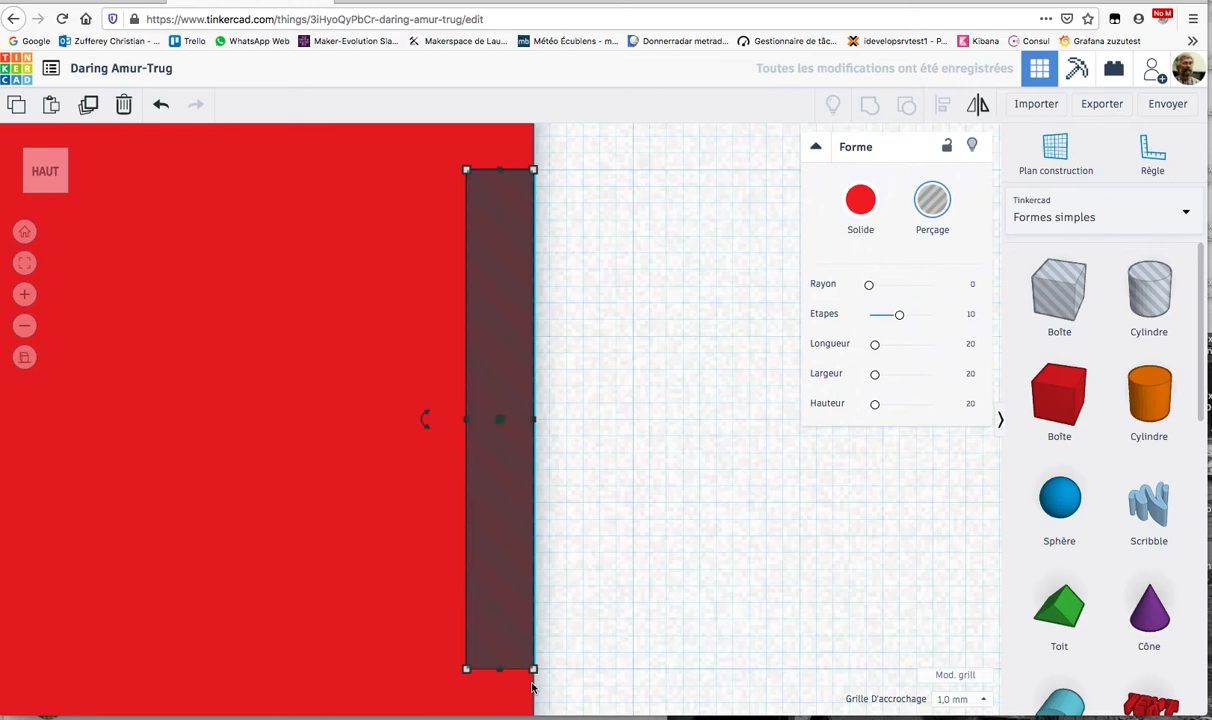
{"action": "left_click", "coordinate": [278, 446]}
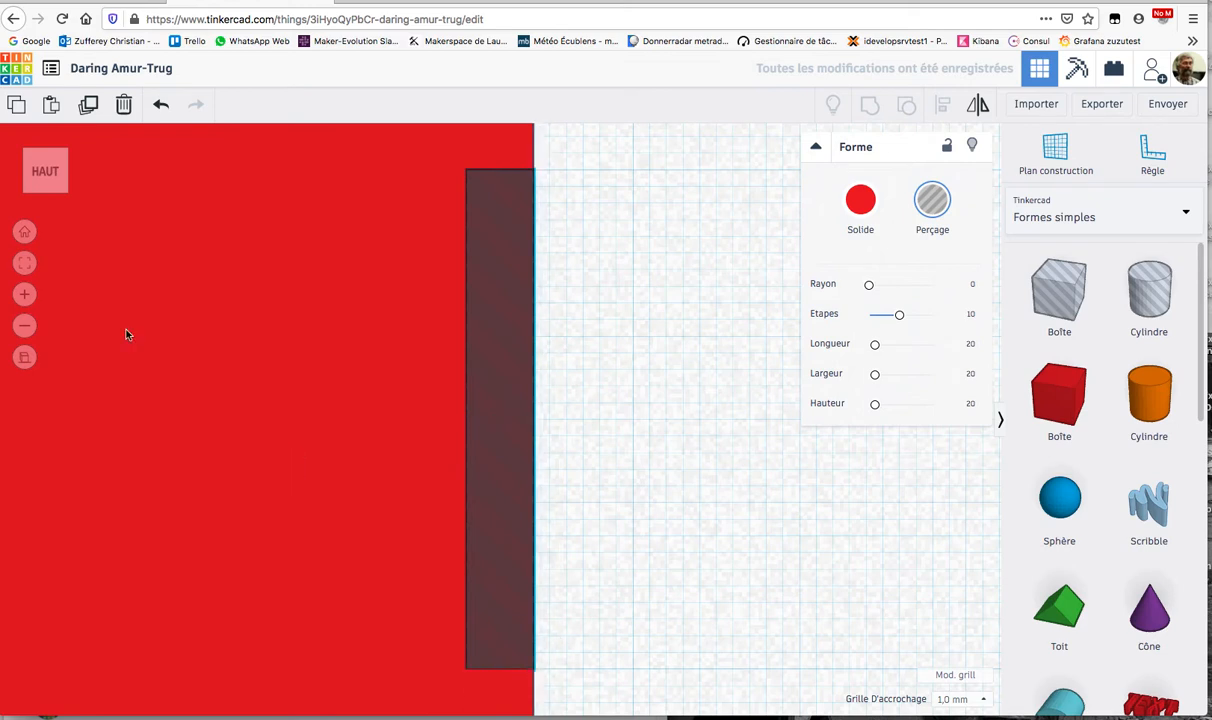
{"action": "key", "text": "f"}
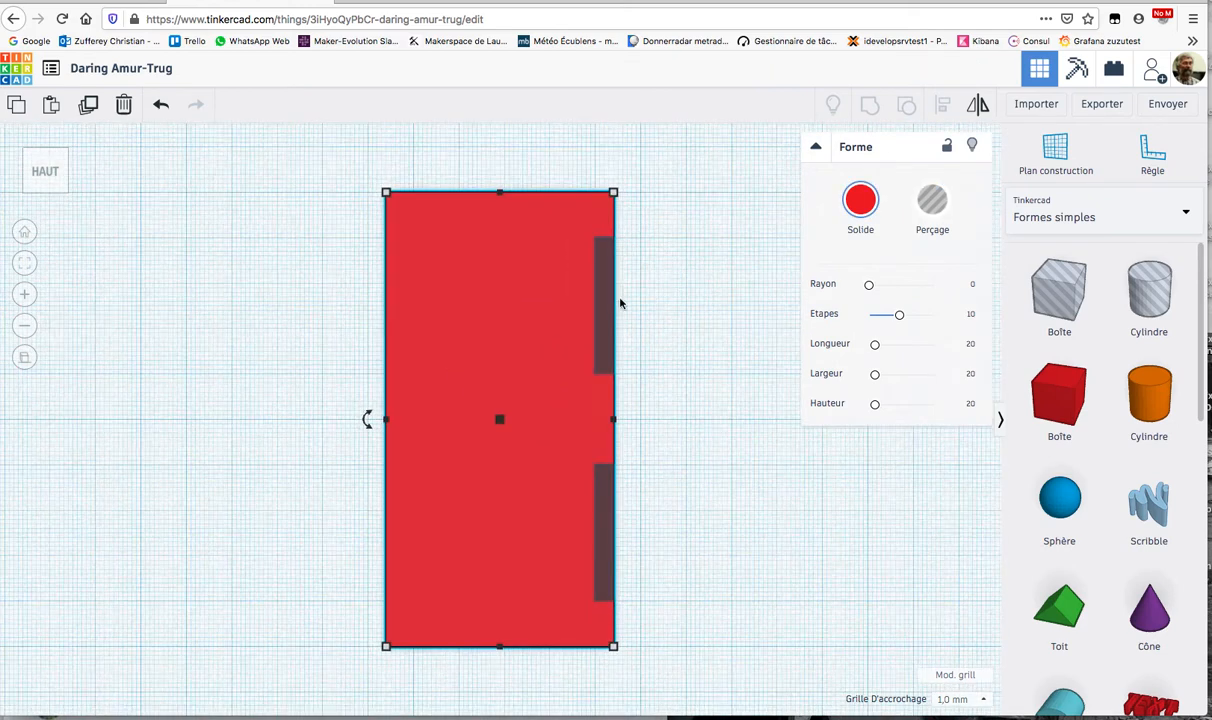
{"action": "left_click", "coordinate": [605, 305]}
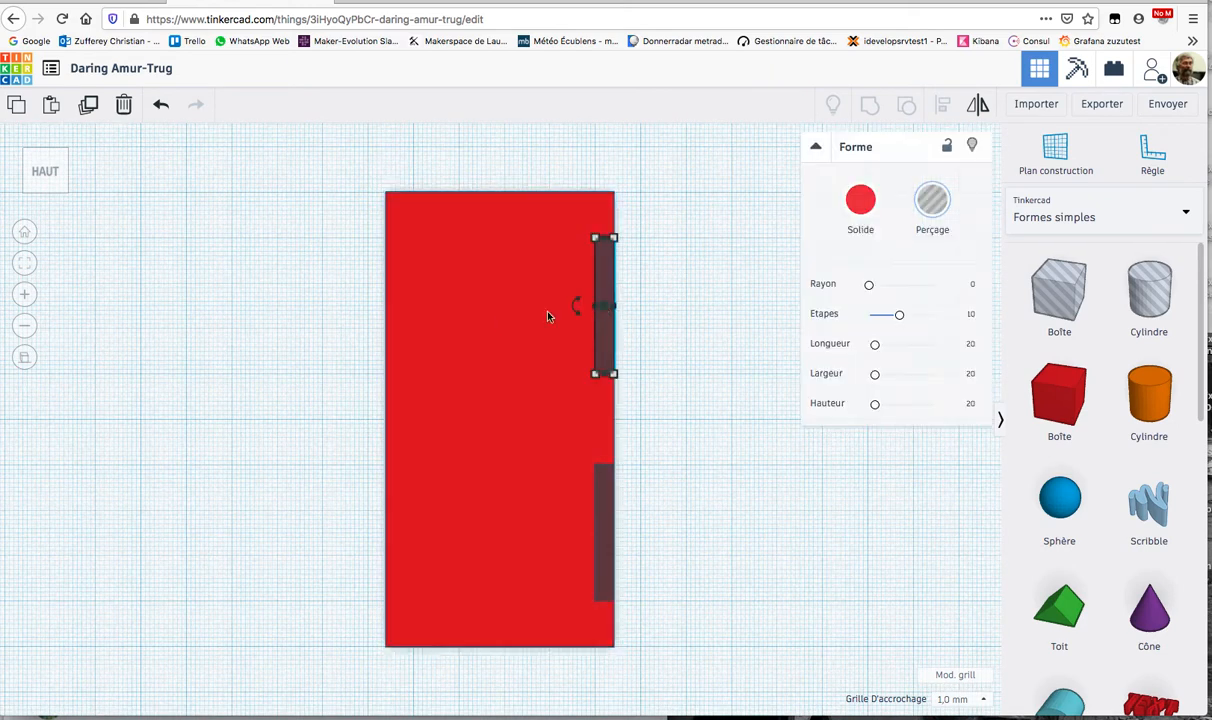
{"action": "left_click", "coordinate": [26, 264]}
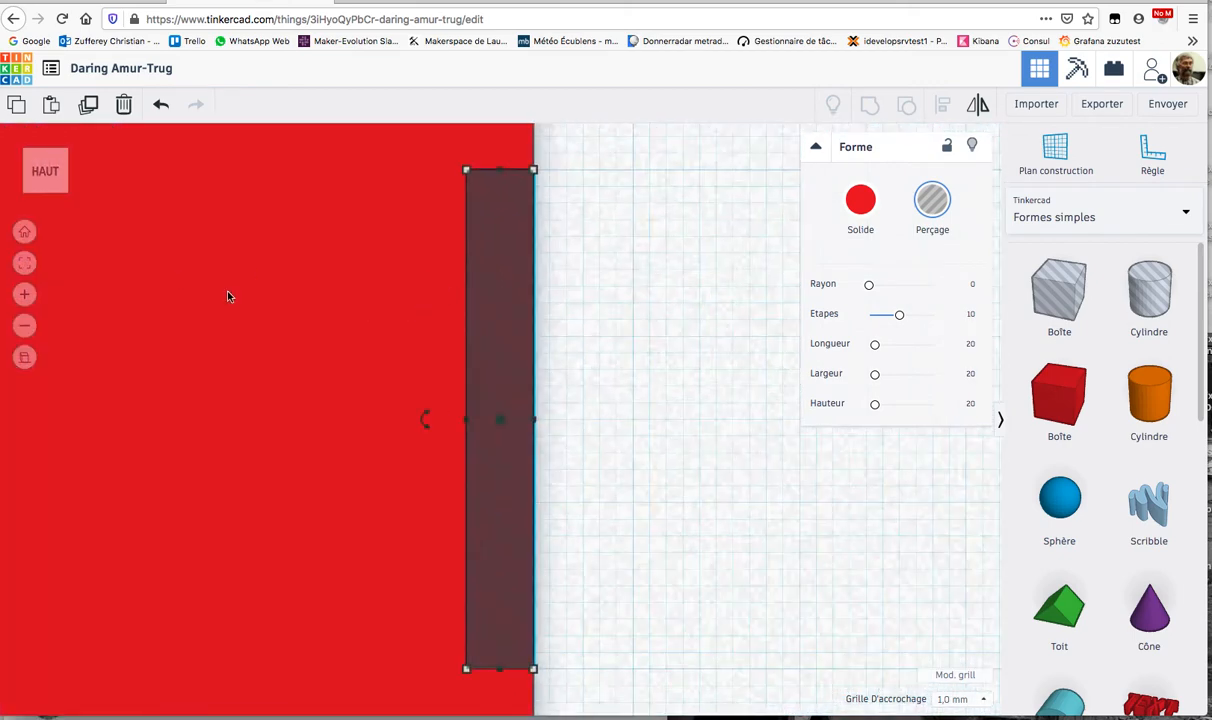
{"action": "left_click", "coordinate": [236, 320]}
{"action": "key", "text": "f"}
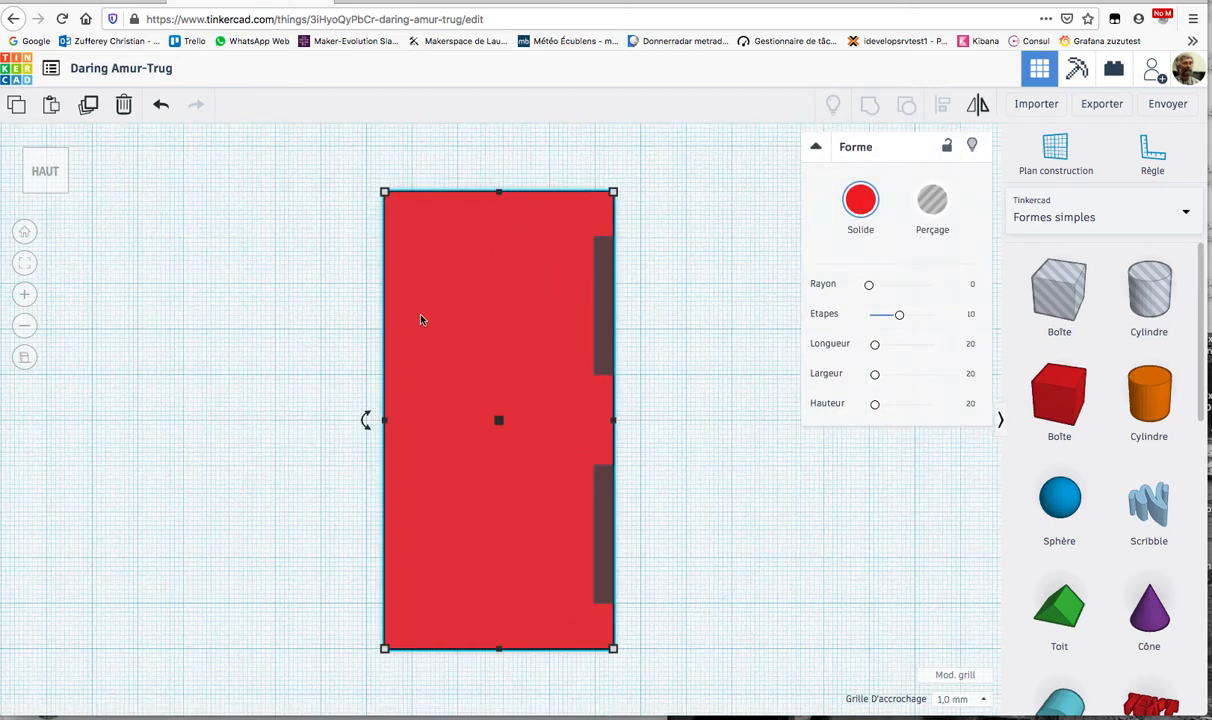
- Group the small plate with both hole bars to cut the two edge notches
{"action": "left_click", "coordinate": [728, 536]}
{"action": "left_click_drag", "start_coordinate": [796, 569], "coordinate": [516, 331]}
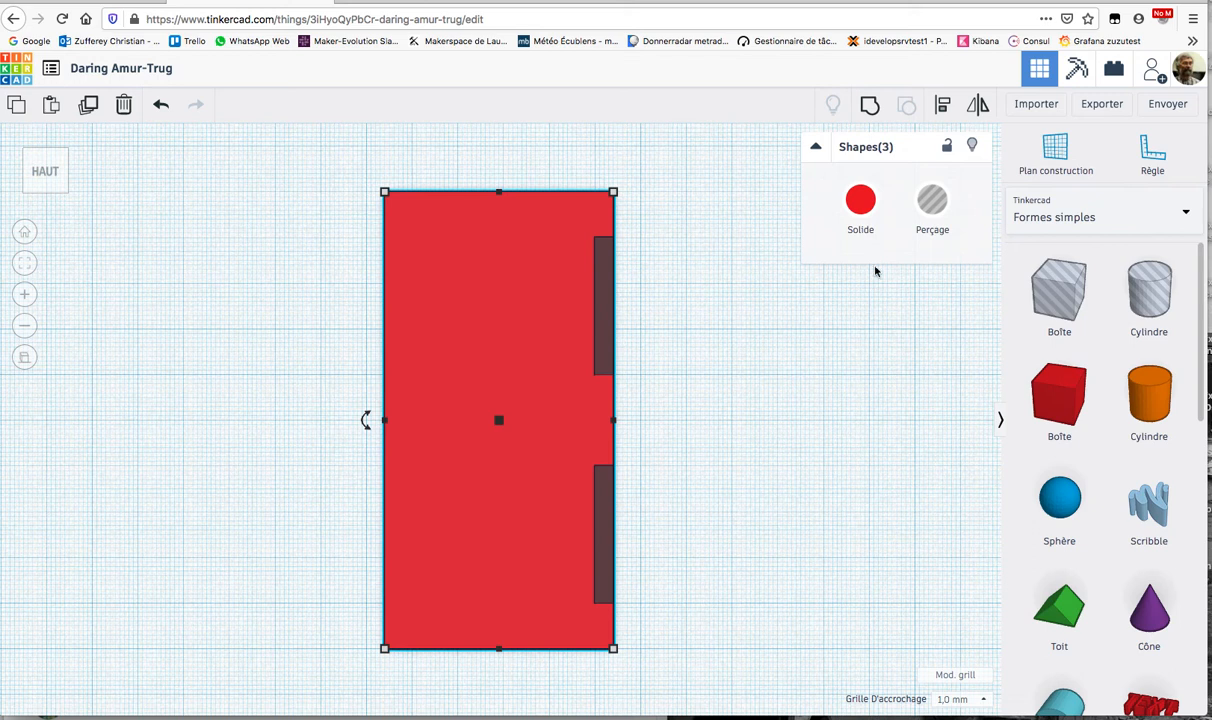
{"action": "left_click", "coordinate": [867, 106]}
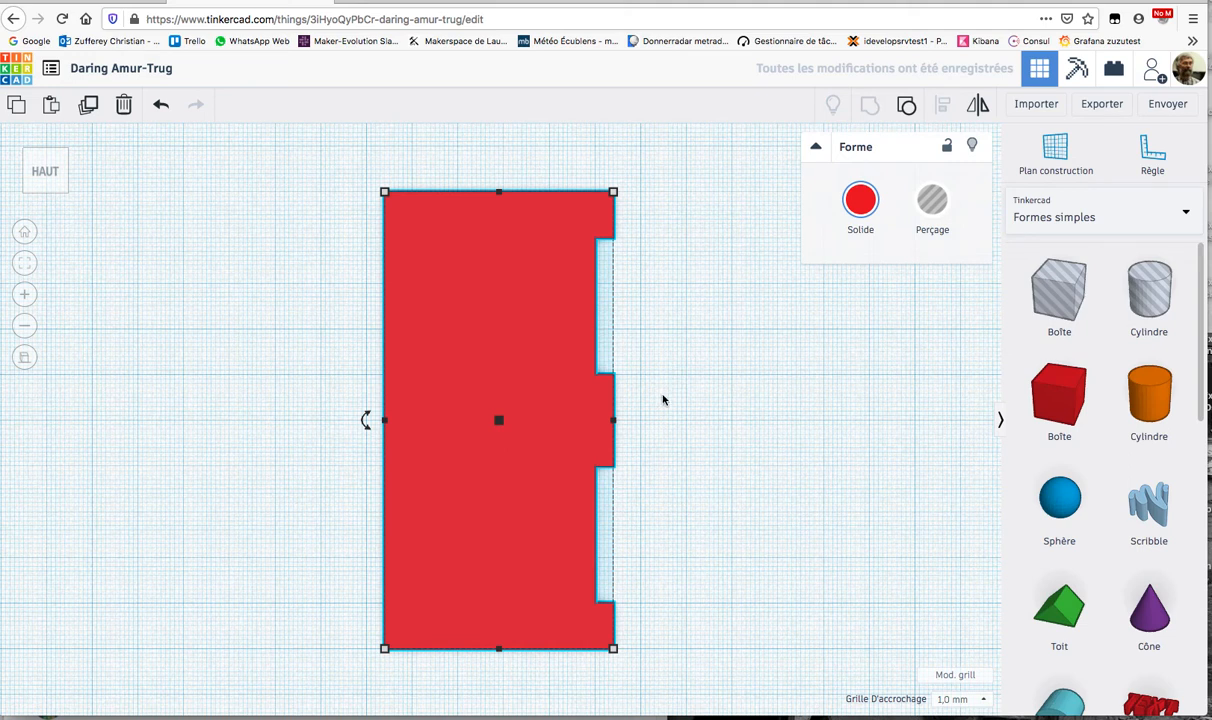
- Mirror the notched plate horizontally so its notches face left
{"action": "left_click", "coordinate": [805, 495]}
{"action": "left_click", "coordinate": [538, 503]}
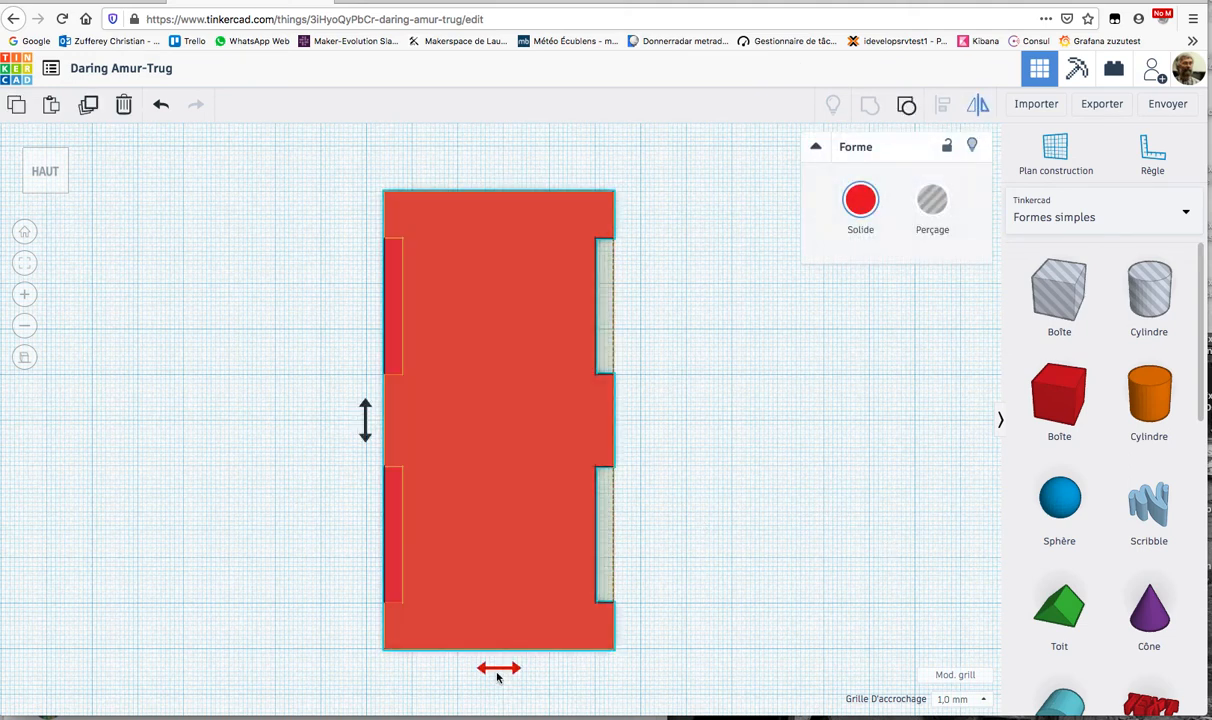
{"action": "key", "text": "ctrl+g"}
{"action": "left_click", "coordinate": [774, 573]}
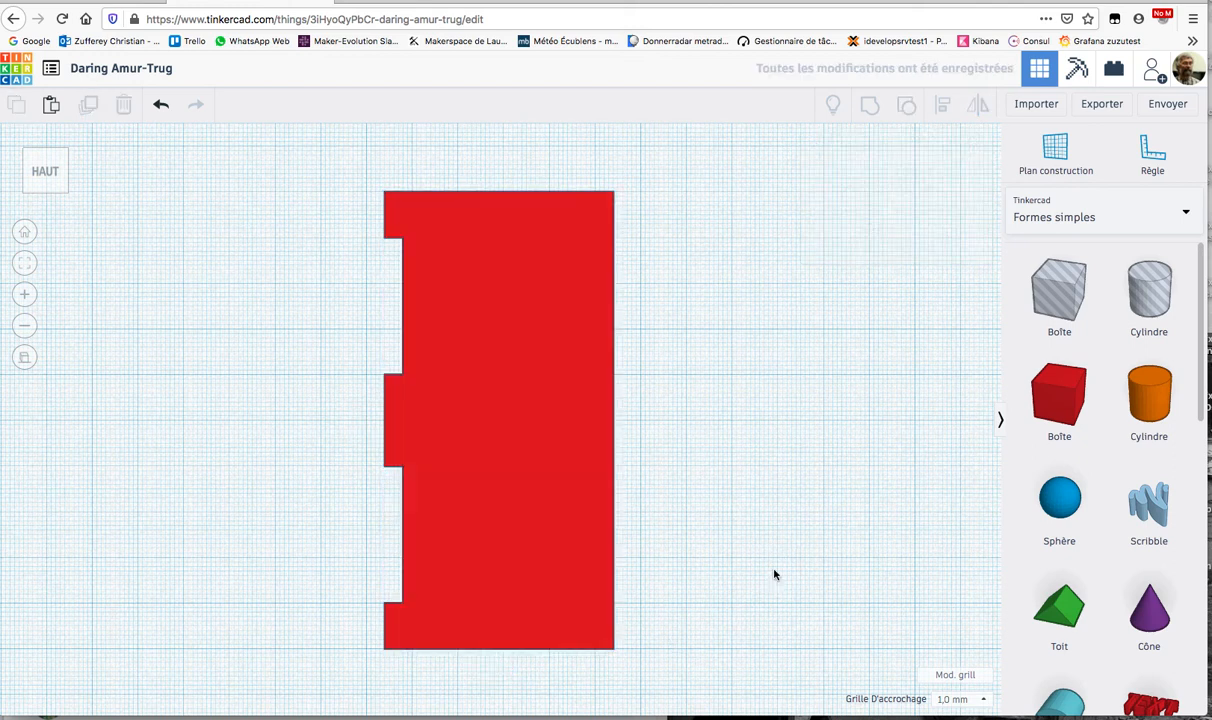
- Duplicate the notched plate, place the copy 74 mm to its right and 1 mm farther back, and make it a hole
{"action": "left_click_drag", "start_coordinate": [498, 481], "coordinate": [743, 503]}
{"action": "key", "text": "ctrl+d"}
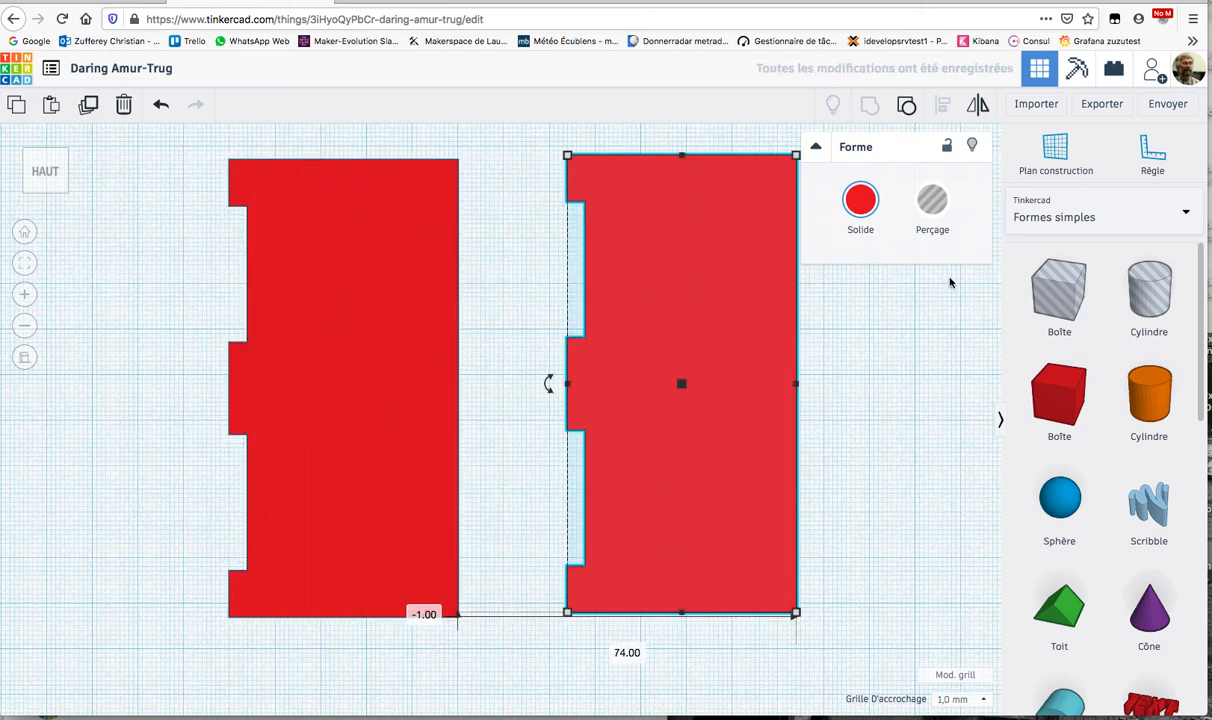
{"action": "left_click", "coordinate": [932, 201]}
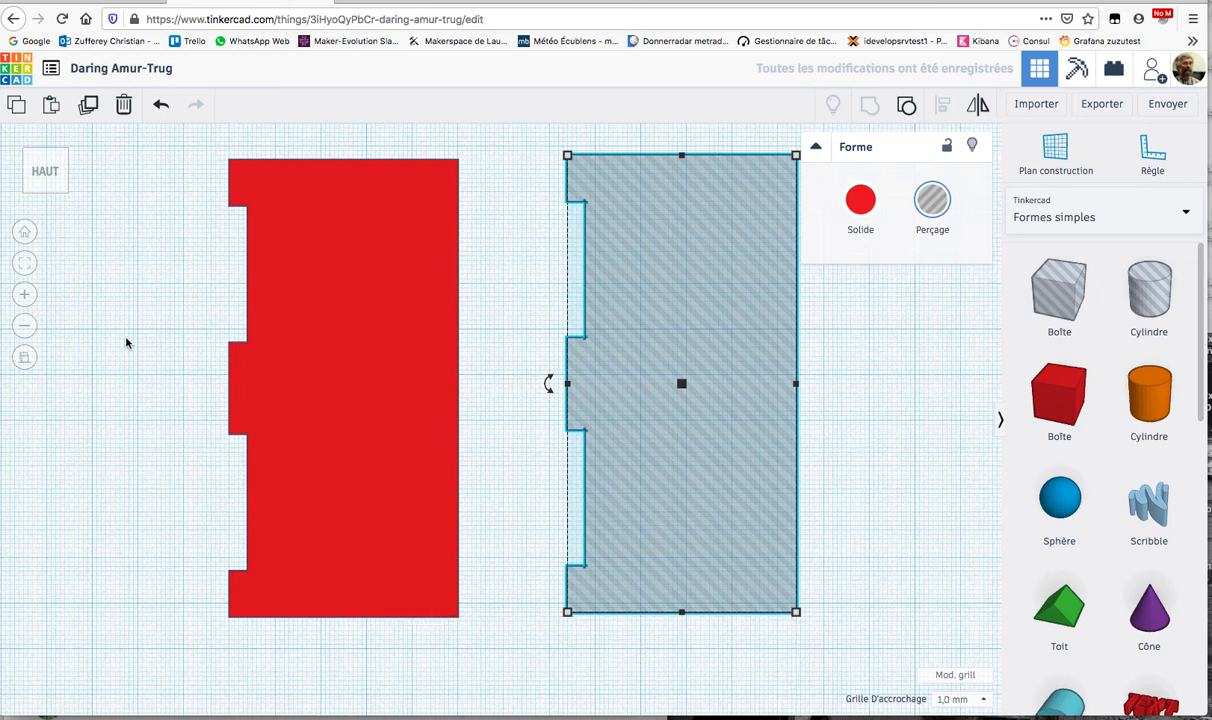
- Move the hole copy 227 mm right and 143 mm back, beside the large plate's right end
{"action": "key", "text": "super+a"}
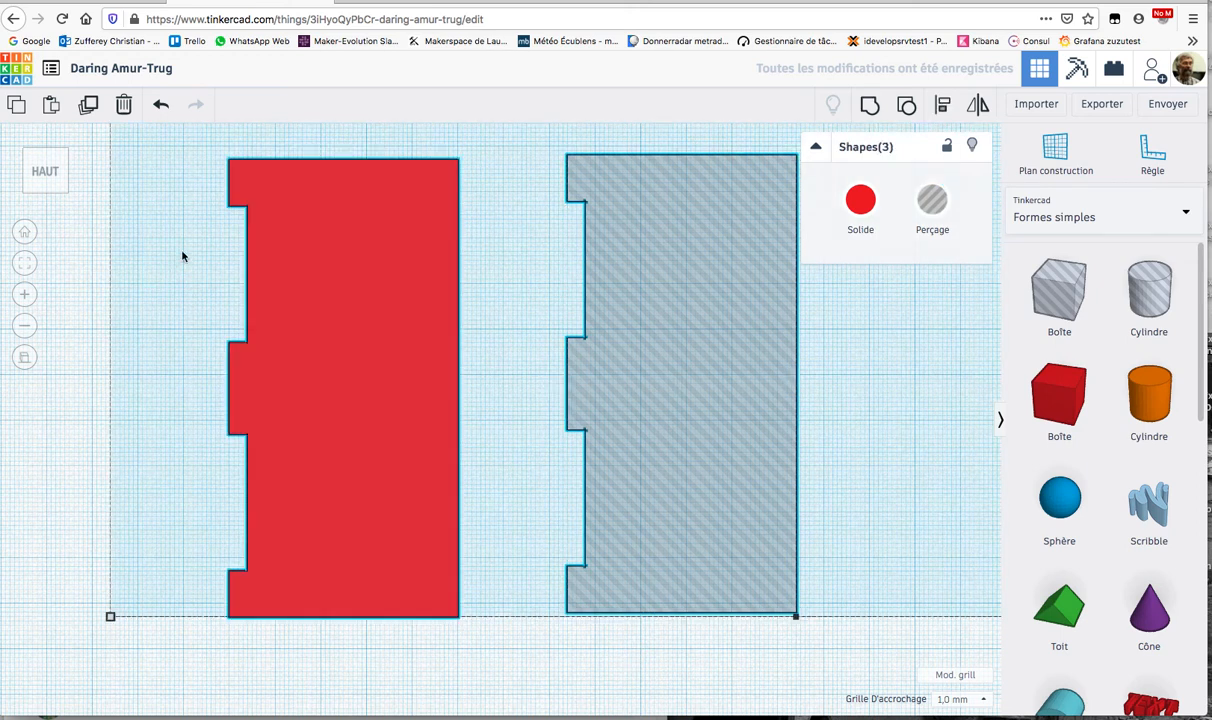
{"action": "left_click", "coordinate": [27, 266]}
{"action": "left_click", "coordinate": [617, 571]}
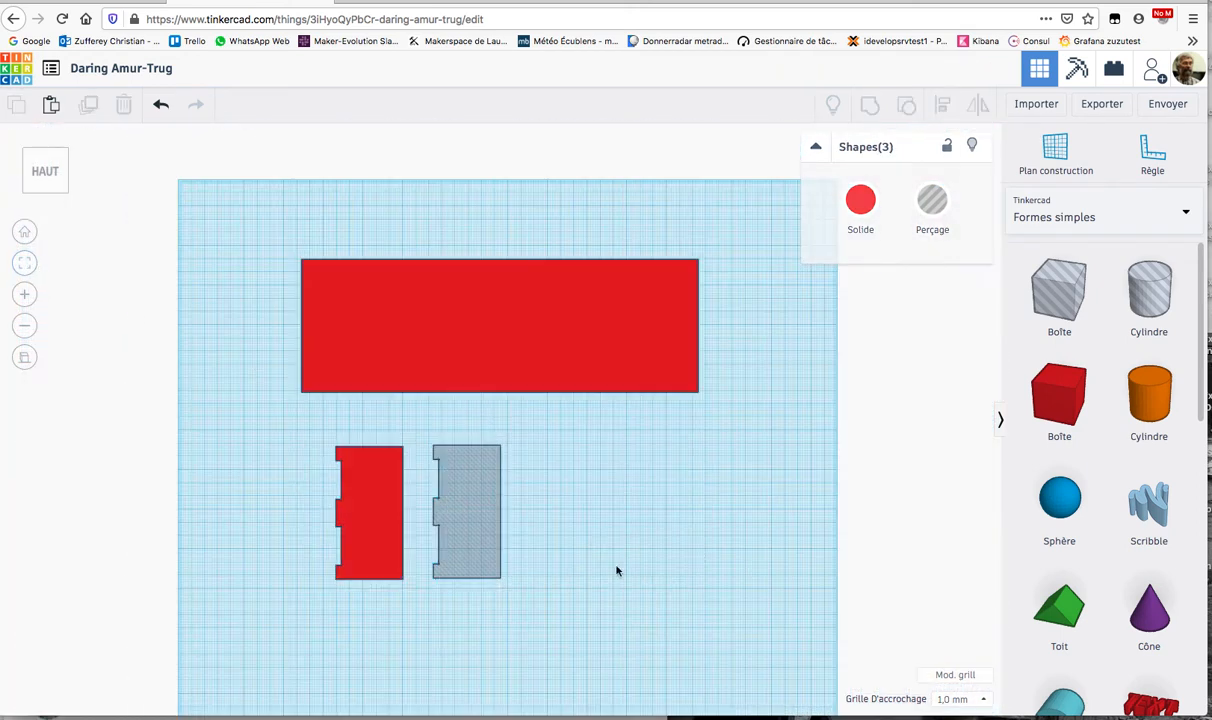
{"action": "left_click_drag", "start_coordinate": [465, 536], "coordinate": [764, 350]}
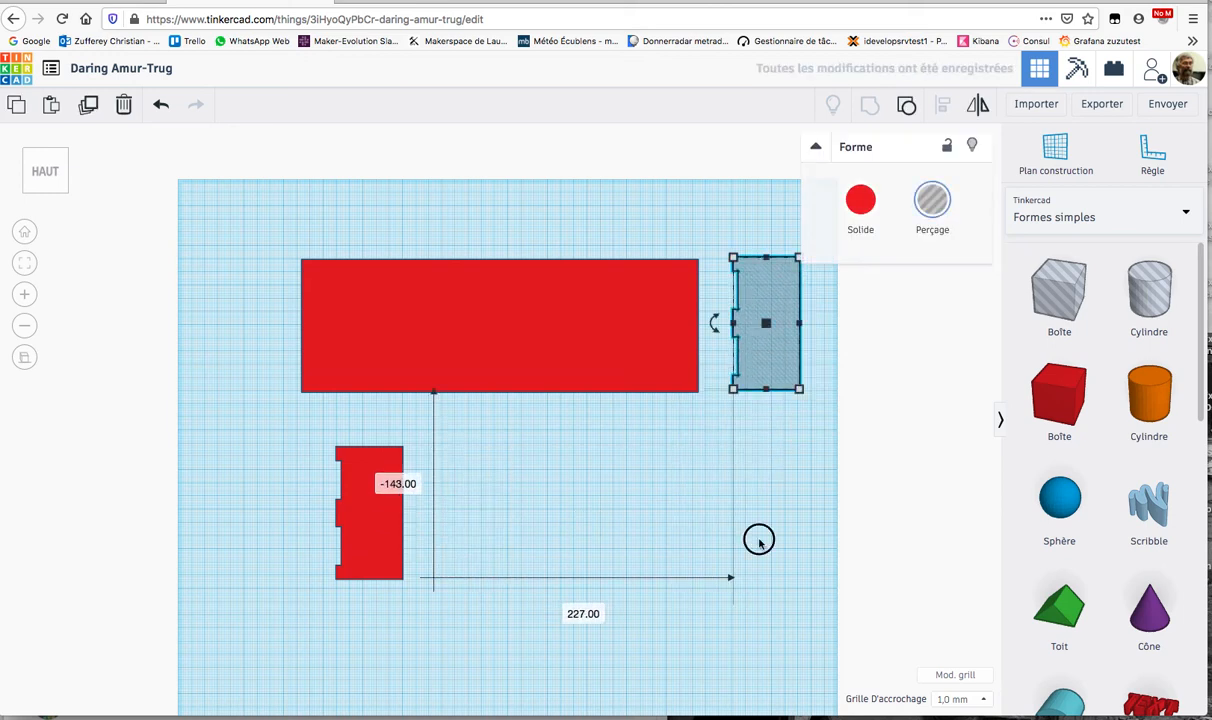
- Rotate the hole copy upright so it stands on its notched edge
{"action": "left_click", "coordinate": [67, 194]}
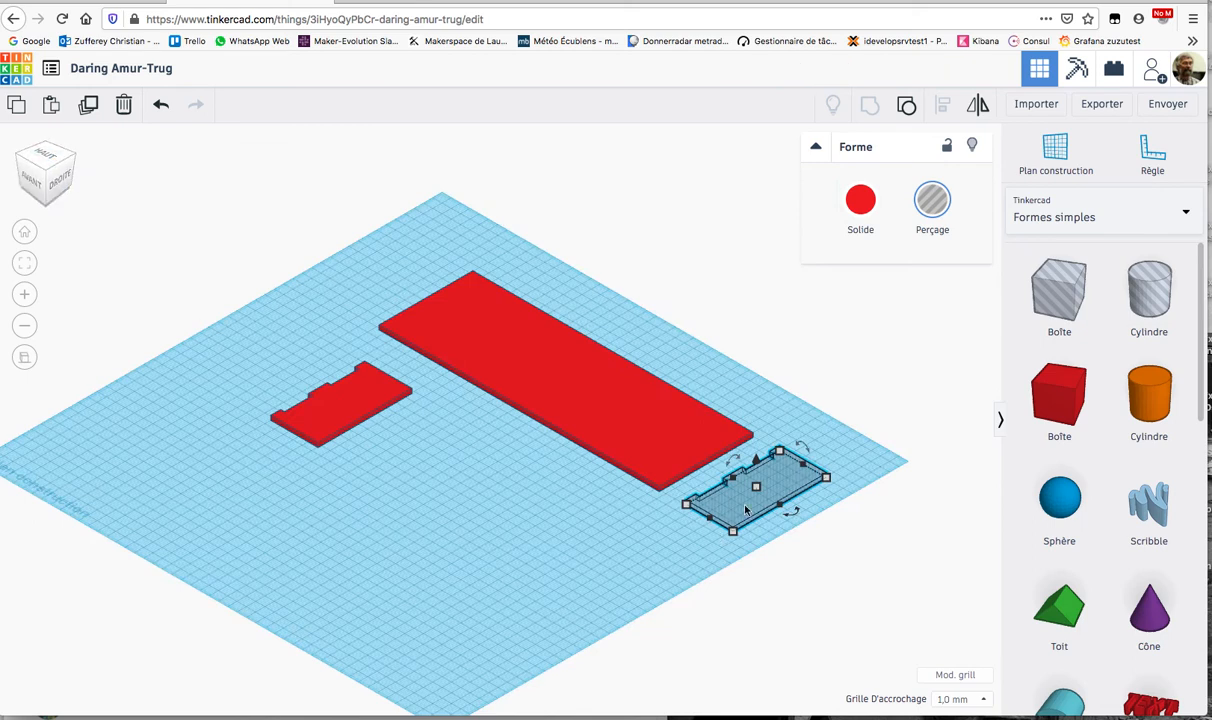
{"action": "left_click", "coordinate": [805, 449]}
{"action": "left_click_drag", "start_coordinate": [805, 449], "coordinate": [780, 446]}
- Align the upright hole copy to the large plate's right end and underside, centred across its width, with the large plate as fixed reference
{"action": "left_click", "coordinate": [712, 563]}
{"action": "left_click_drag", "start_coordinate": [718, 564], "coordinate": [607, 464]}
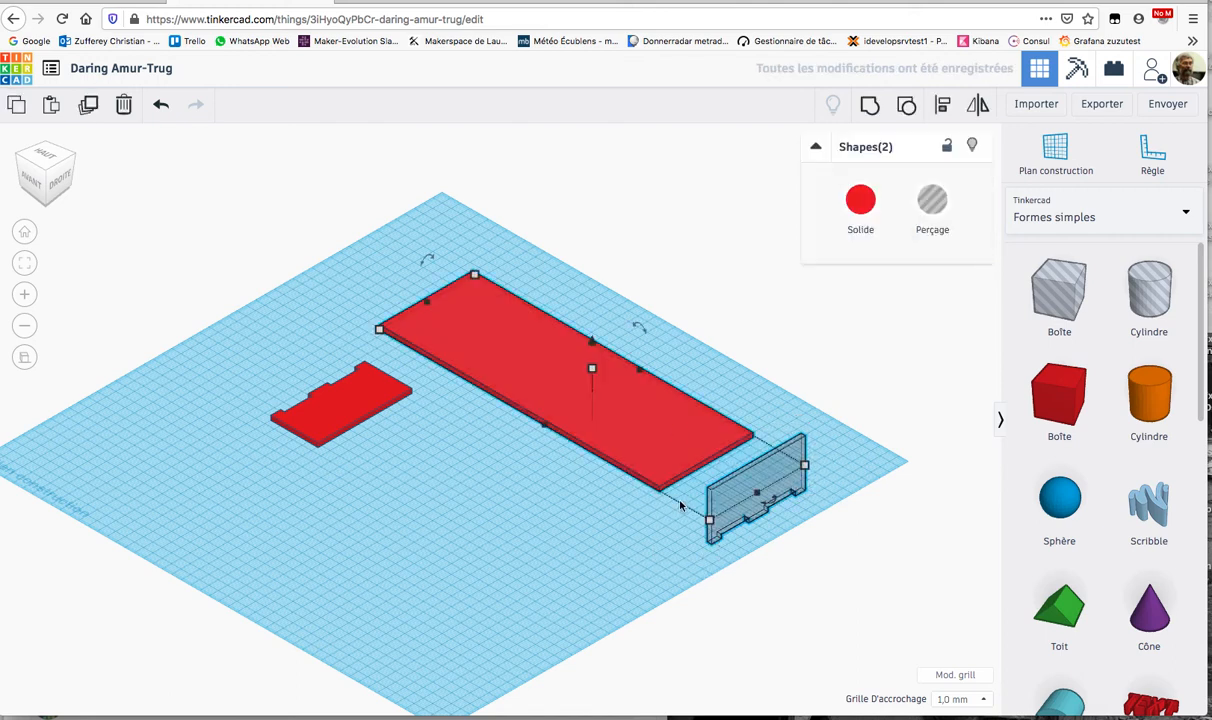
{"action": "left_click", "coordinate": [942, 110]}
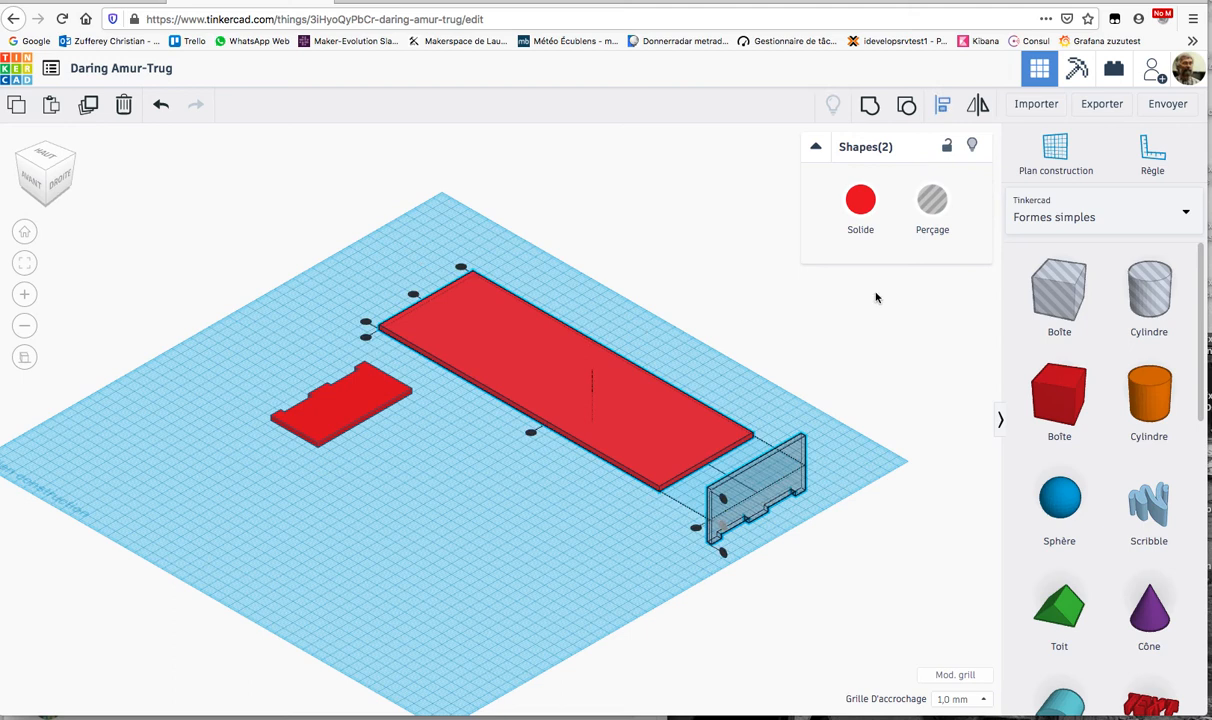
{"action": "left_click", "coordinate": [625, 422]}
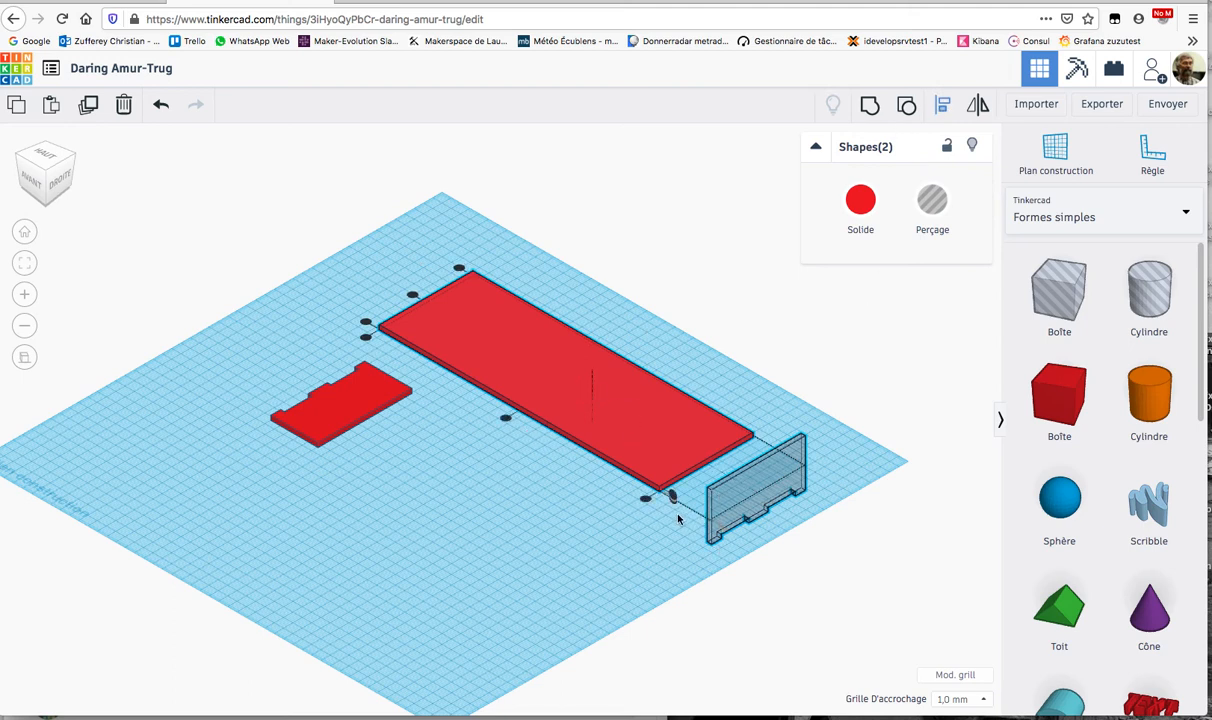
{"action": "scroll", "coordinate": [673, 512], "scroll_direction": "up", "scroll_amount": 5}
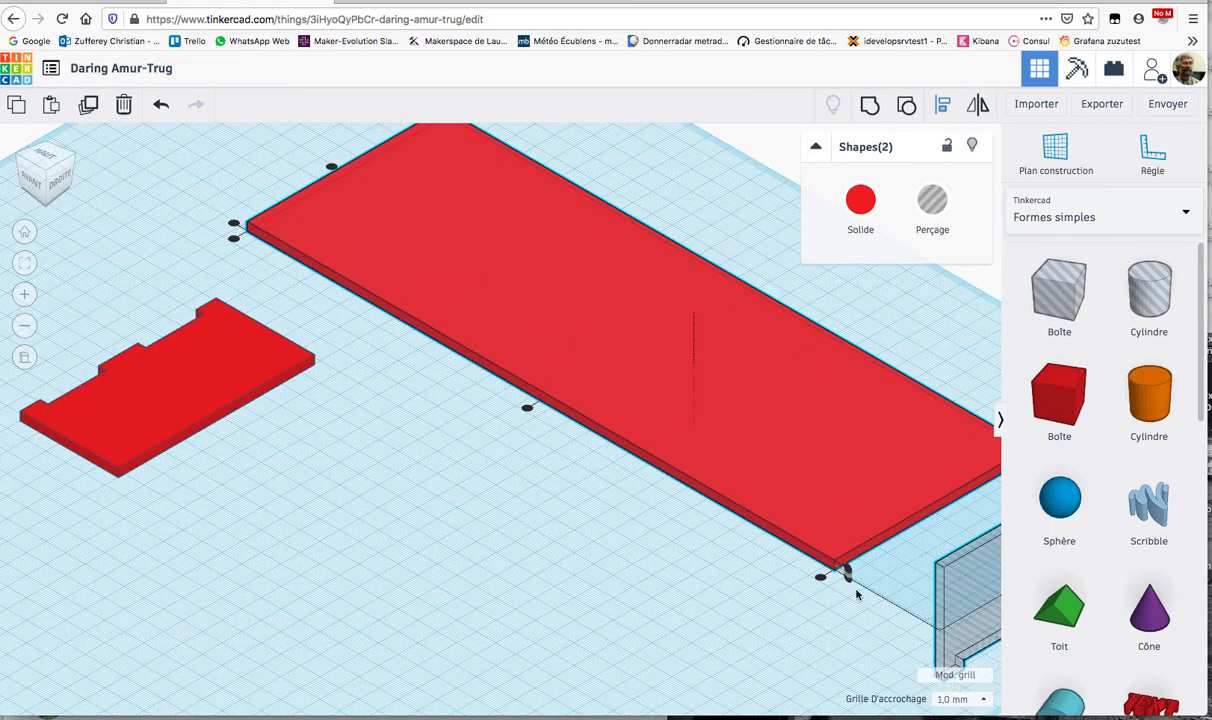
{"action": "mouse_move", "coordinate": [793, 644]}
{"action": "right_mouse_down"}
{"action": "mouse_move", "coordinate": [806, 560]}
{"action": "mouse_move", "coordinate": [782, 650]}
{"action": "right_mouse_up"}
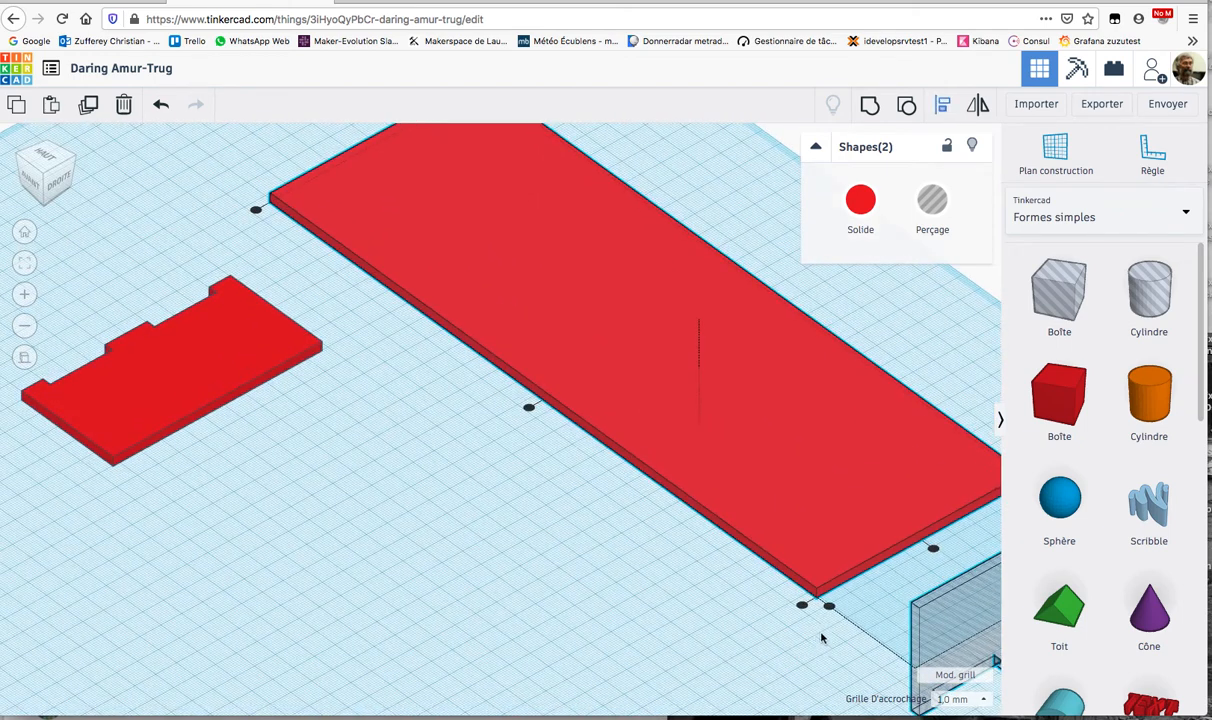
{"action": "left_click", "coordinate": [809, 488]}
{"action": "left_click", "coordinate": [786, 441]}
{"action": "right_click_drag", "start_coordinate": [773, 603], "coordinate": [808, 635]}
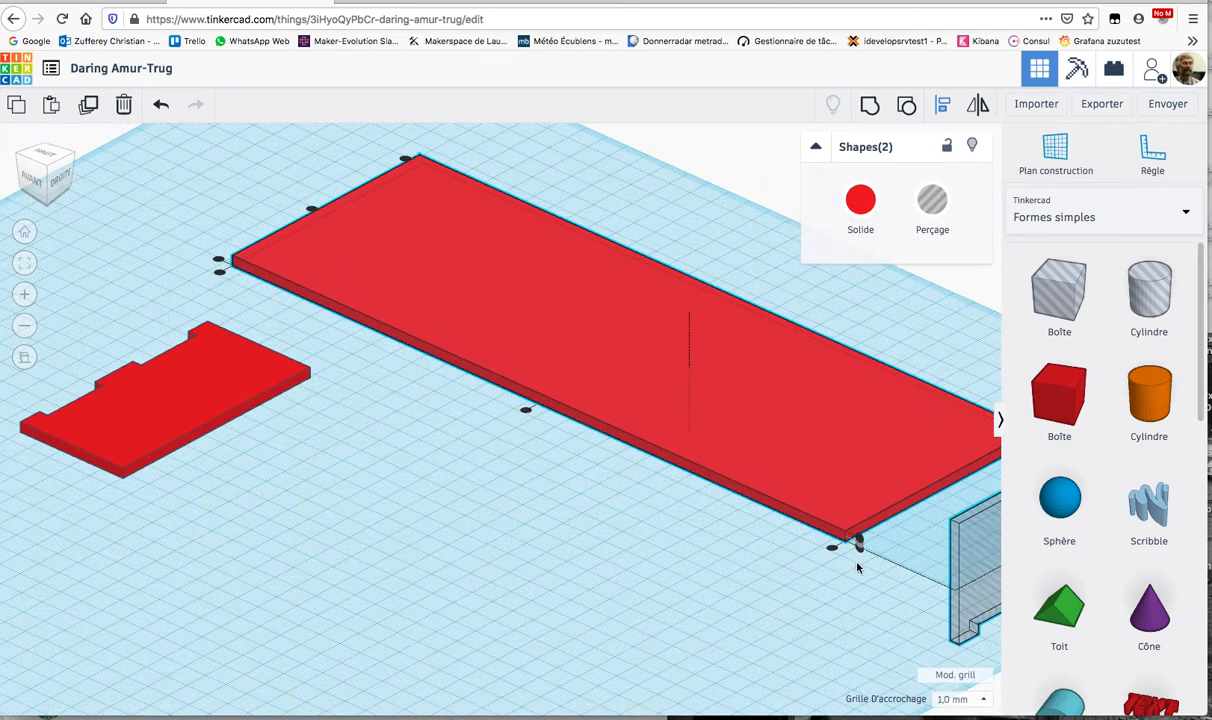
{"action": "left_click_drag", "start_coordinate": [859, 553], "coordinate": [830, 546]}
{"action": "right_click_drag", "start_coordinate": [912, 607], "coordinate": [718, 670]}
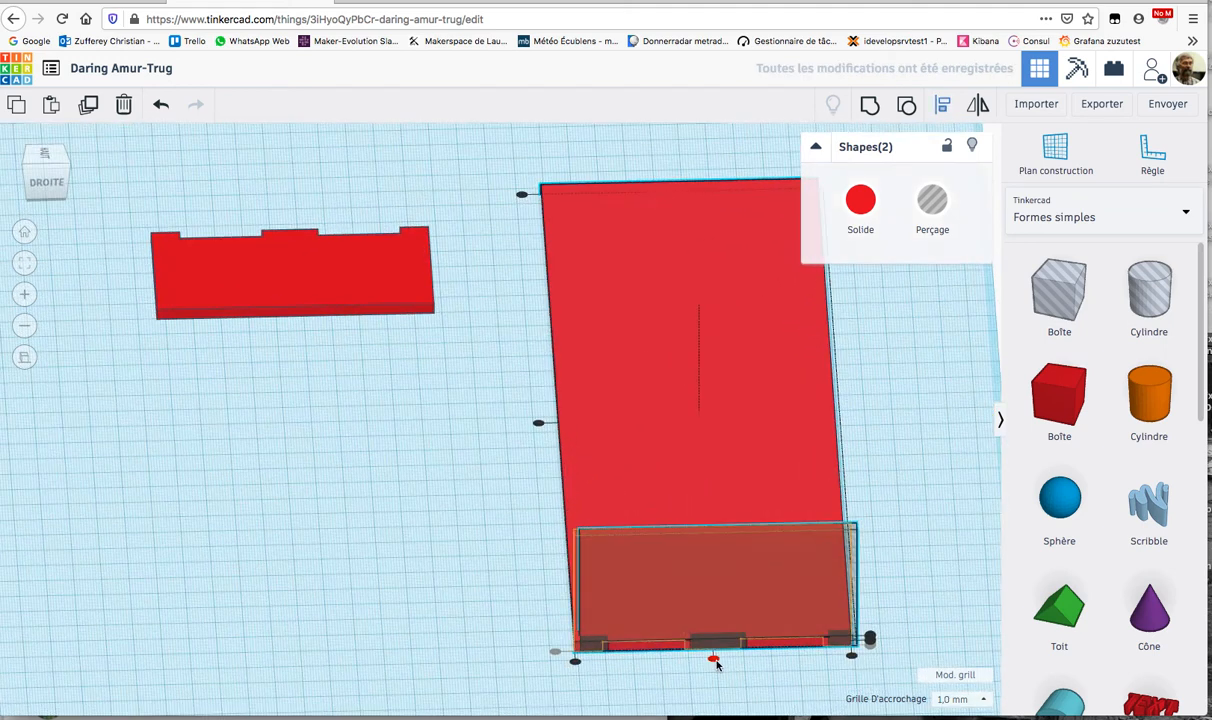
{"action": "right_click_drag", "start_coordinate": [468, 646], "coordinate": [796, 620]}
- Group the large plate with the upright hole copy to cut the matching notches into its right end
{"action": "left_click", "coordinate": [875, 630]}
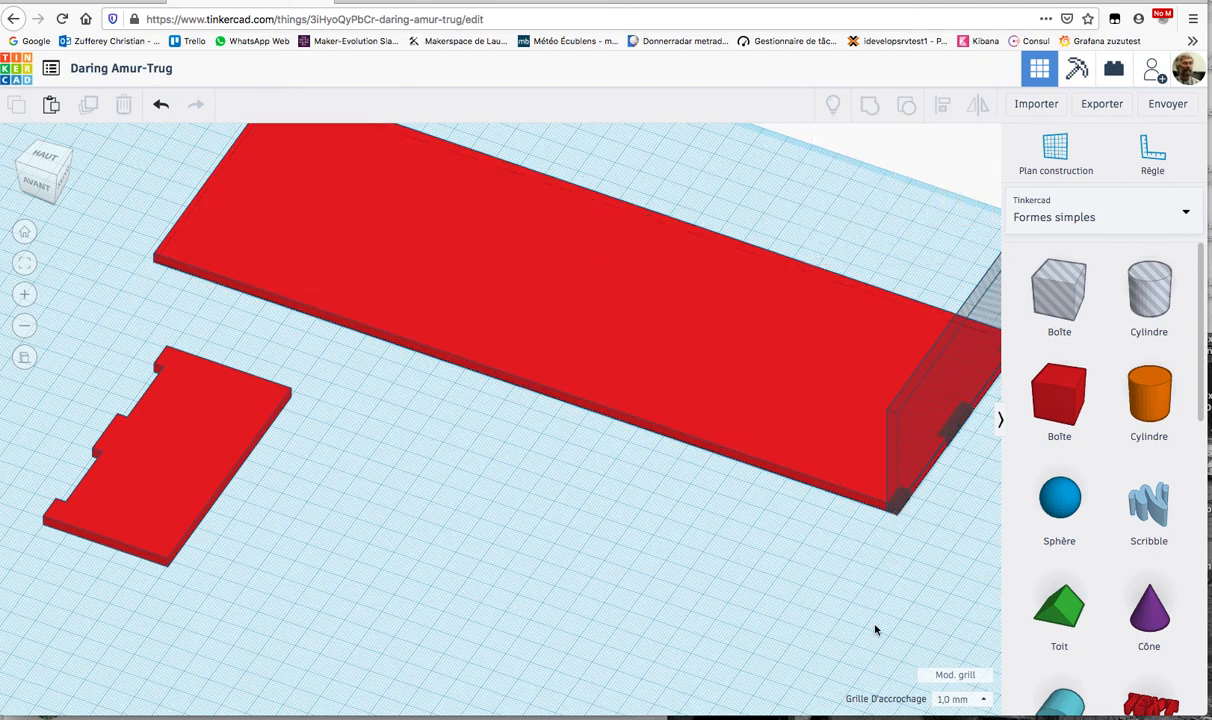
{"action": "left_click_drag", "start_coordinate": [940, 611], "coordinate": [810, 414]}
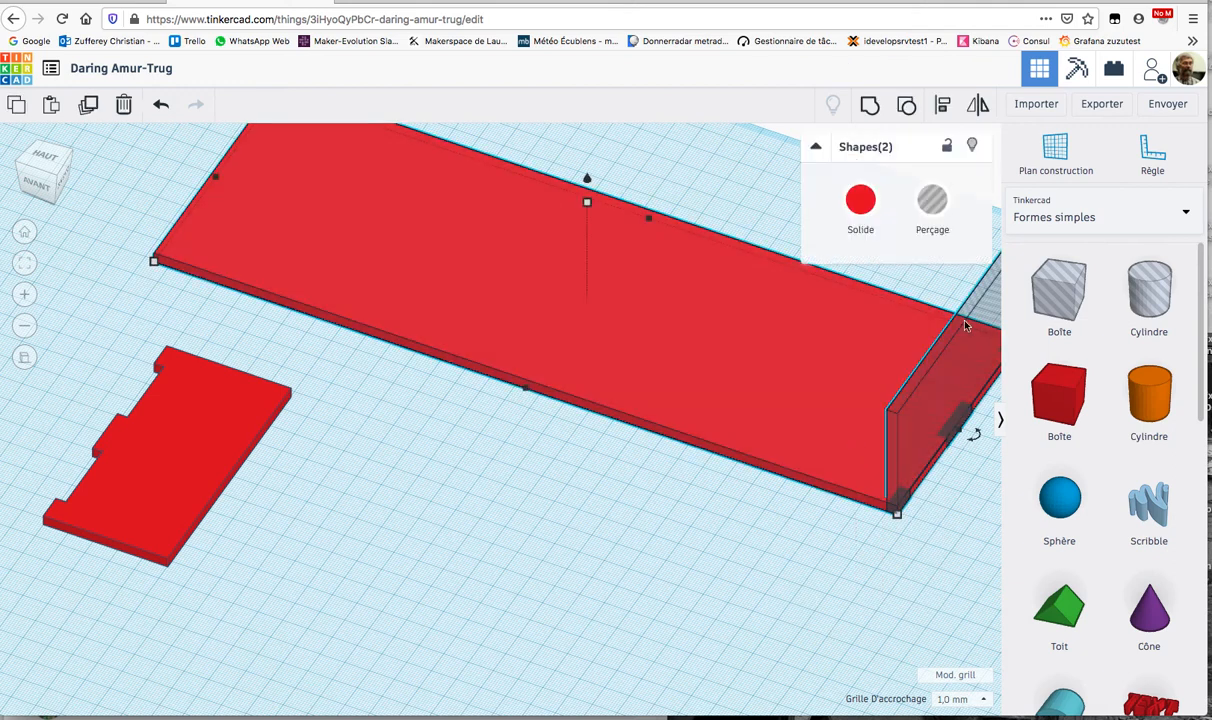
{"action": "left_click", "coordinate": [868, 107]}
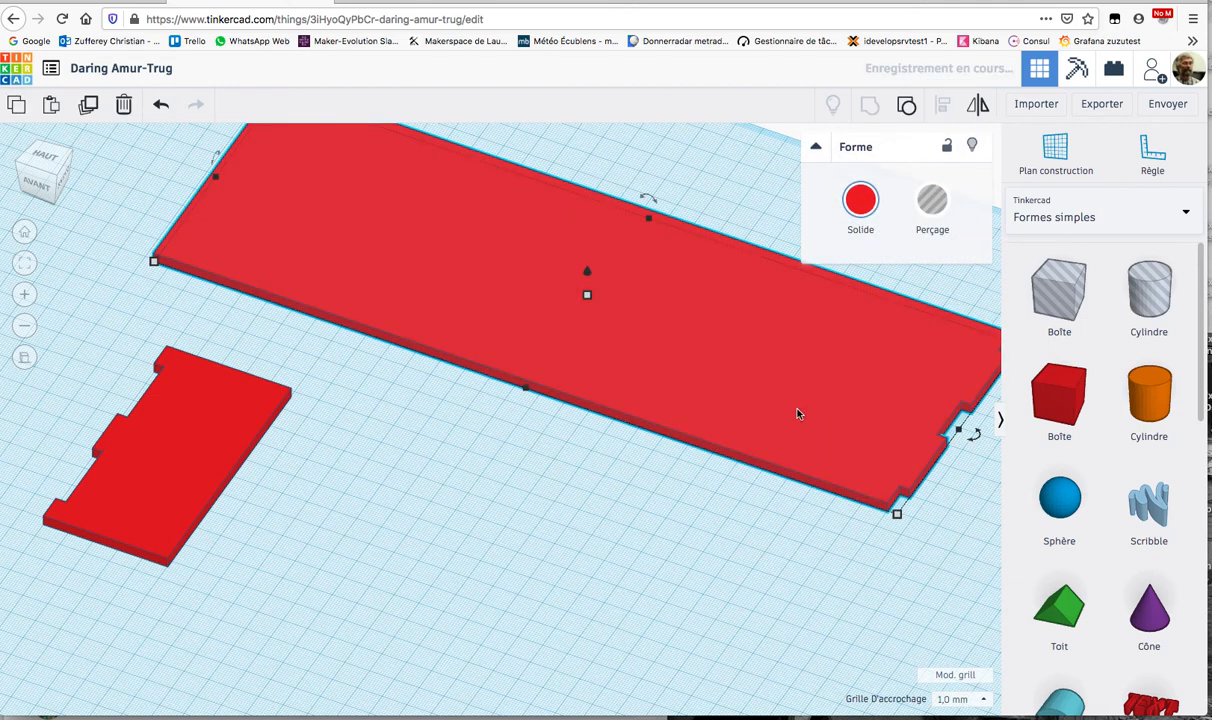
- From the top view, move the small notched plate 231 mm right and 31 mm back, below the large plate's right end
{"action": "left_click", "coordinate": [47, 155]}
{"action": "left_click_drag", "start_coordinate": [254, 604], "coordinate": [893, 518]}
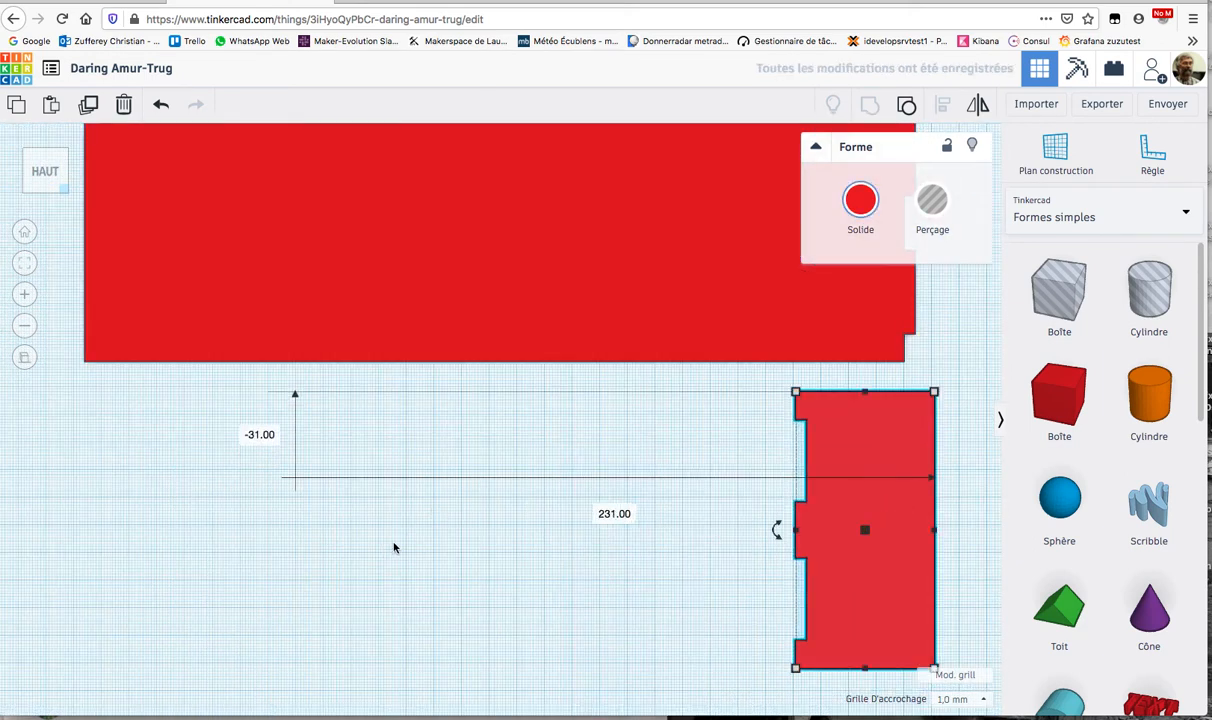
- Move the small notched plate beside the large plate's notched end and align their front edges, keeping the large plate as fixed reference
{"action": "scroll", "coordinate": [393, 547], "scroll_direction": "down", "scroll_amount": 3}
{"action": "left_click_drag", "start_coordinate": [698, 530], "coordinate": [805, 382]}
{"action": "left_click_drag", "start_coordinate": [824, 484], "coordinate": [669, 357]}
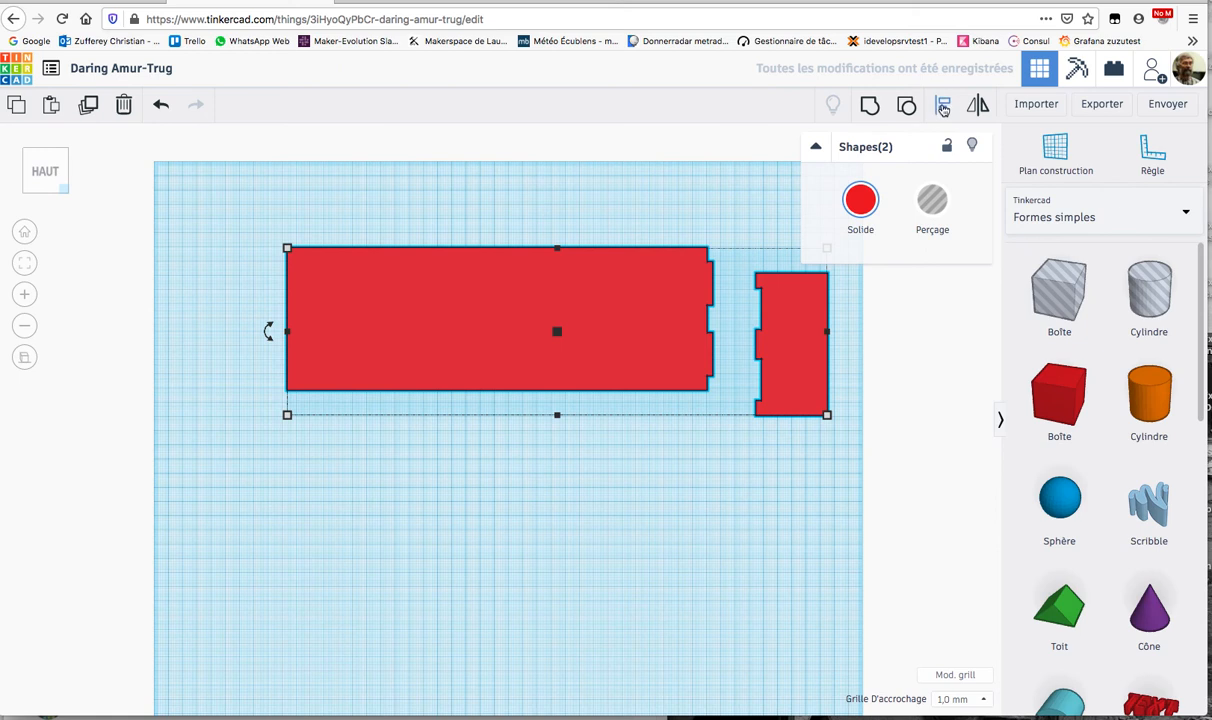
{"action": "left_click", "coordinate": [943, 106]}
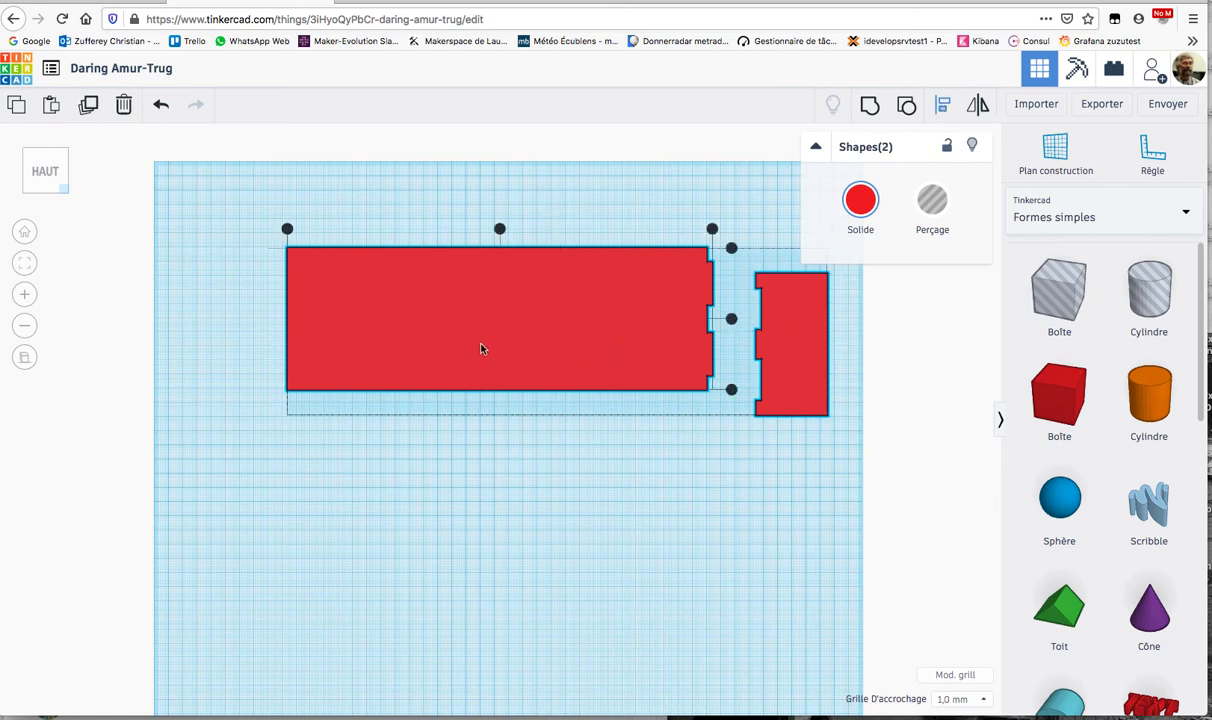
{"action": "left_click", "coordinate": [360, 346]}
{"action": "left_click", "coordinate": [731, 389]}
{"action": "left_click", "coordinate": [711, 457]}
- Frame both plates and examine the export options for the whole design, including SVG for laser cutting, without downloading a file
{"action": "left_click_drag", "start_coordinate": [845, 447], "coordinate": [245, 212]}
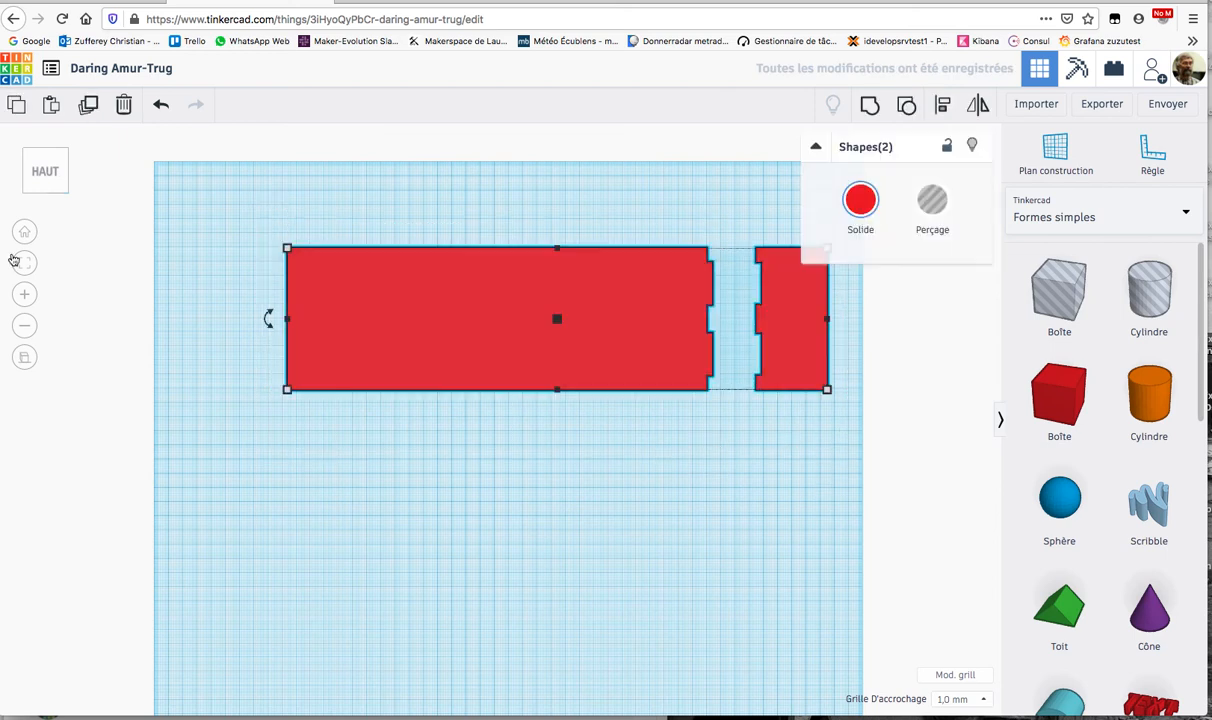
{"action": "left_click", "coordinate": [25, 262]}
{"action": "left_click", "coordinate": [521, 608]}
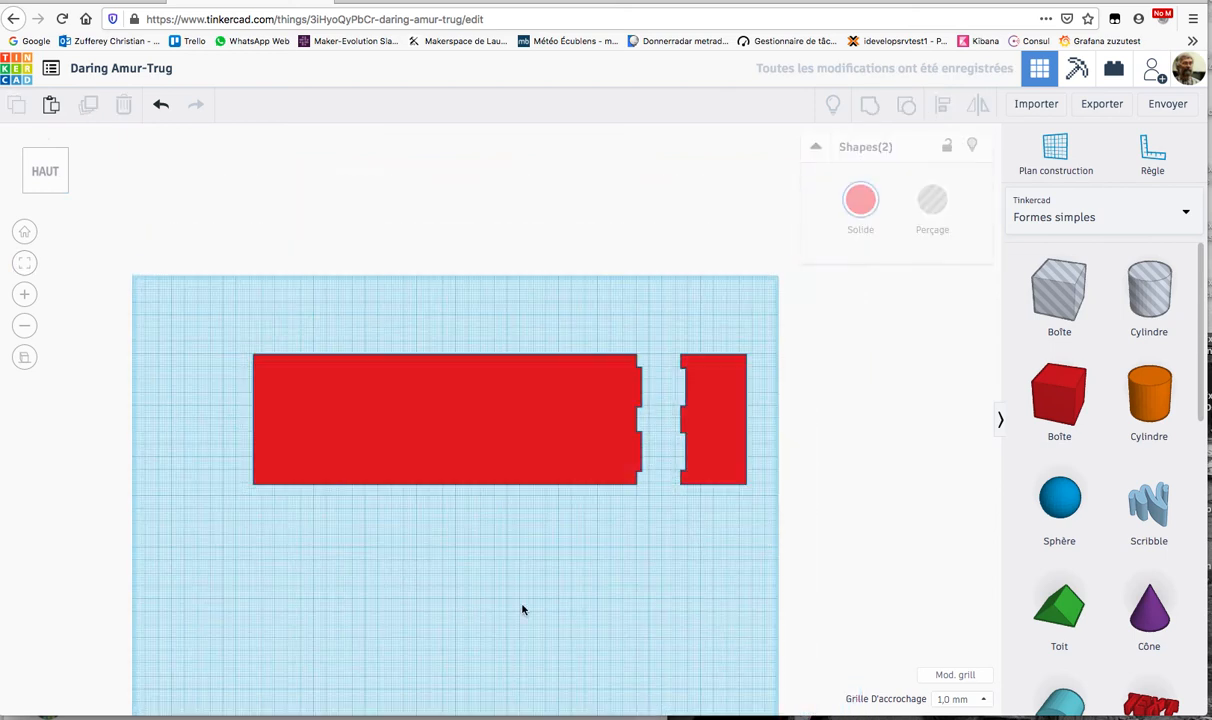
{"action": "left_click", "coordinate": [1103, 106]}
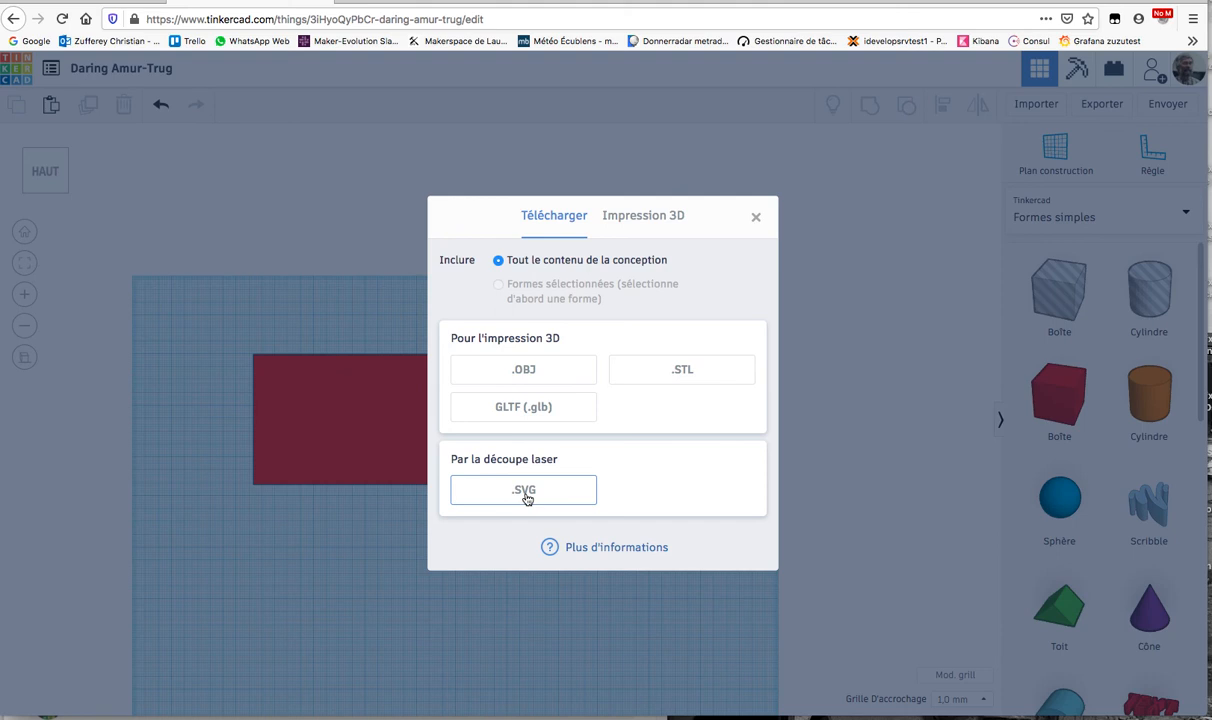
{"action": "left_click", "coordinate": [756, 217]}
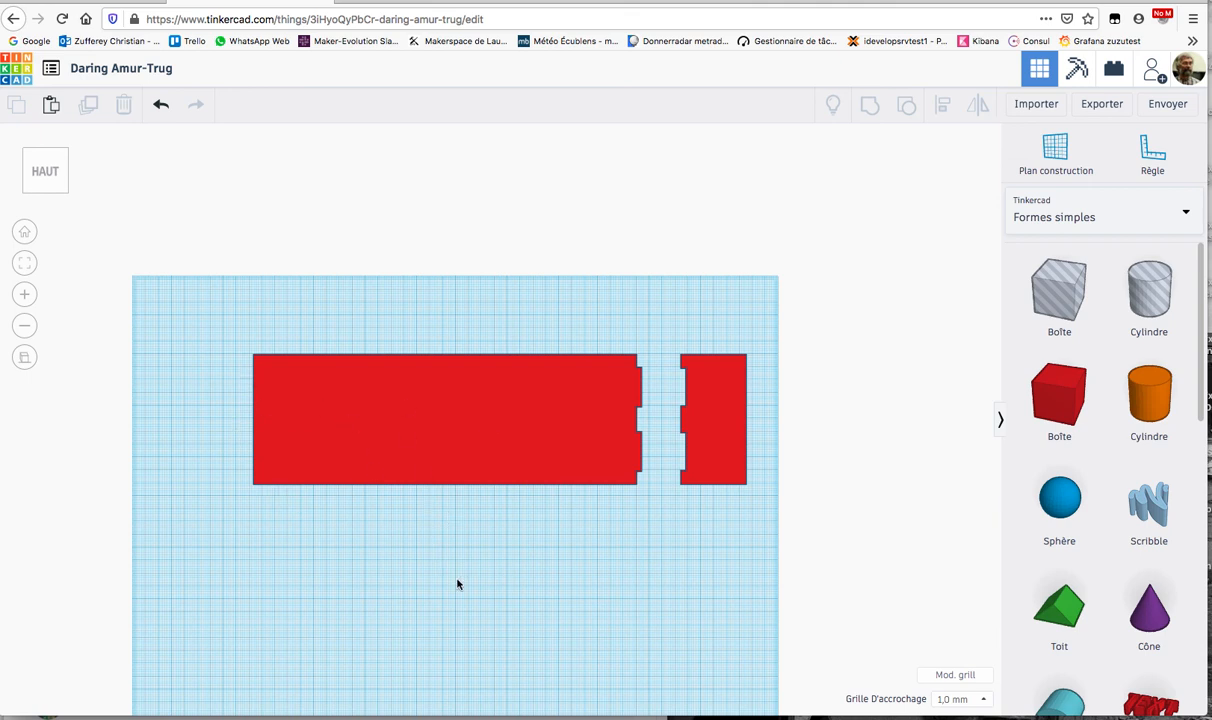
- Switch from orthographic to perspective projection and view both flat plates on the workplane at an angle
{"action": "right_click_drag", "start_coordinate": [505, 605], "coordinate": [440, 493]}
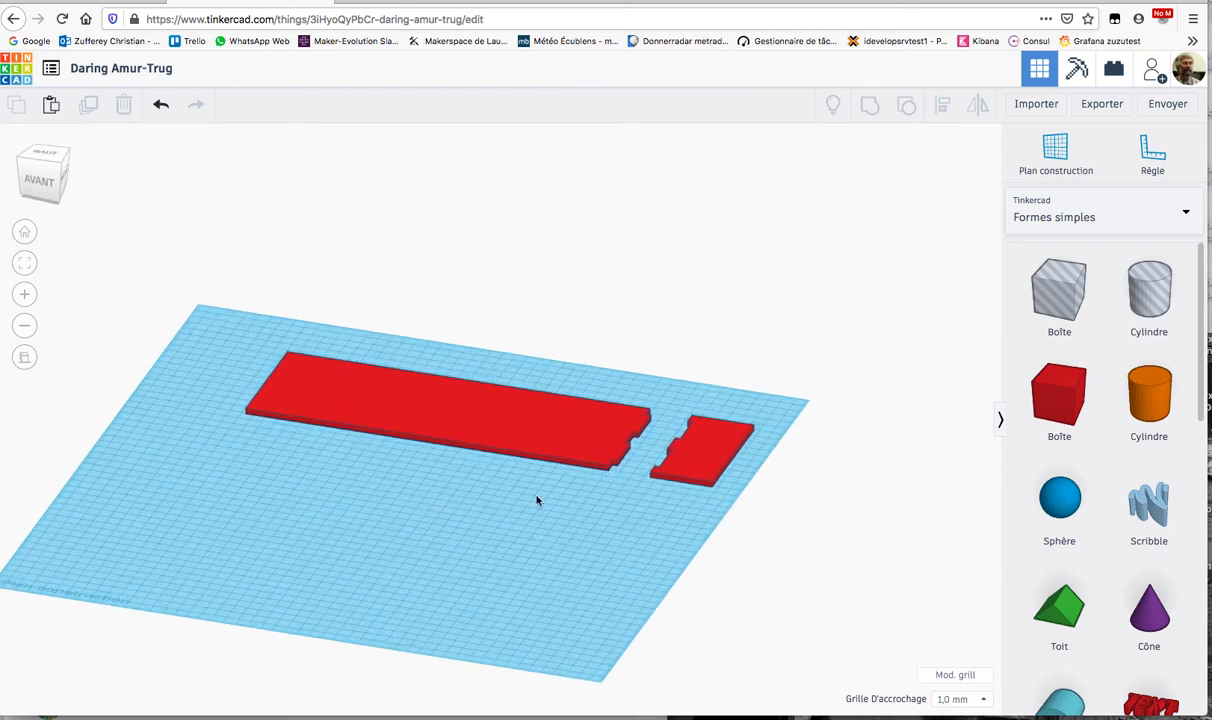
{"action": "left_click", "coordinate": [25, 357]}
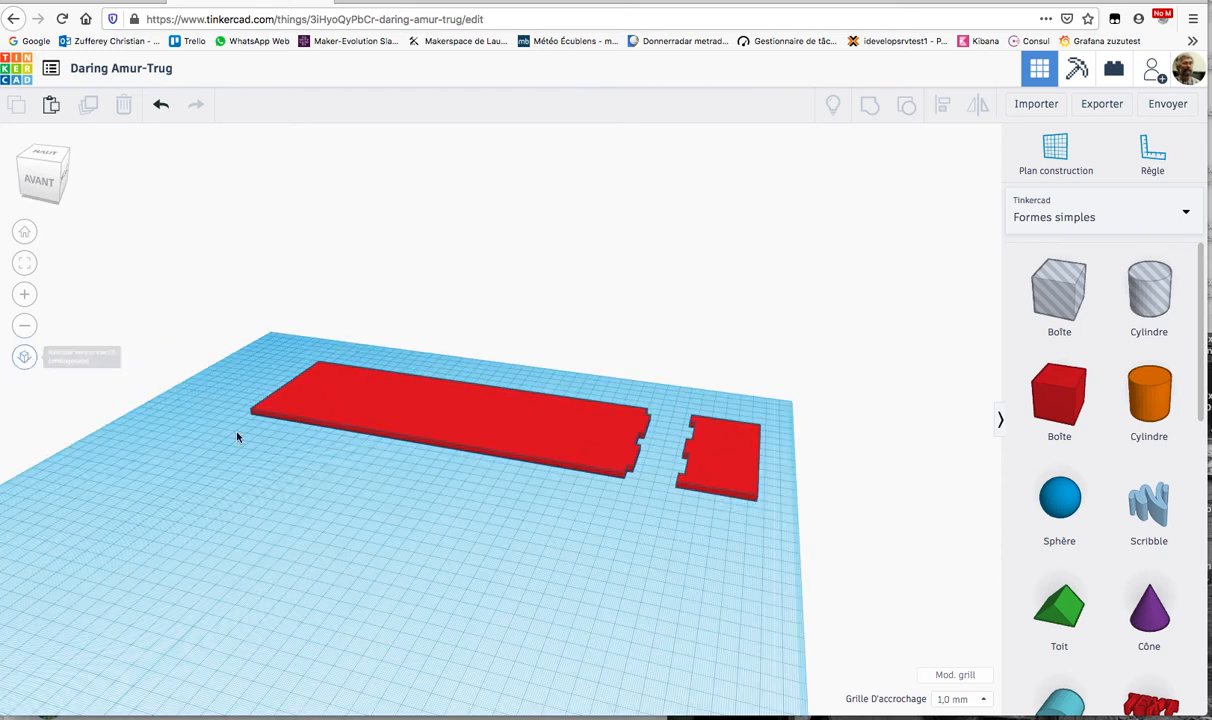
{"action": "scroll", "coordinate": [370, 576], "scroll_direction": "down", "scroll_amount": 3}
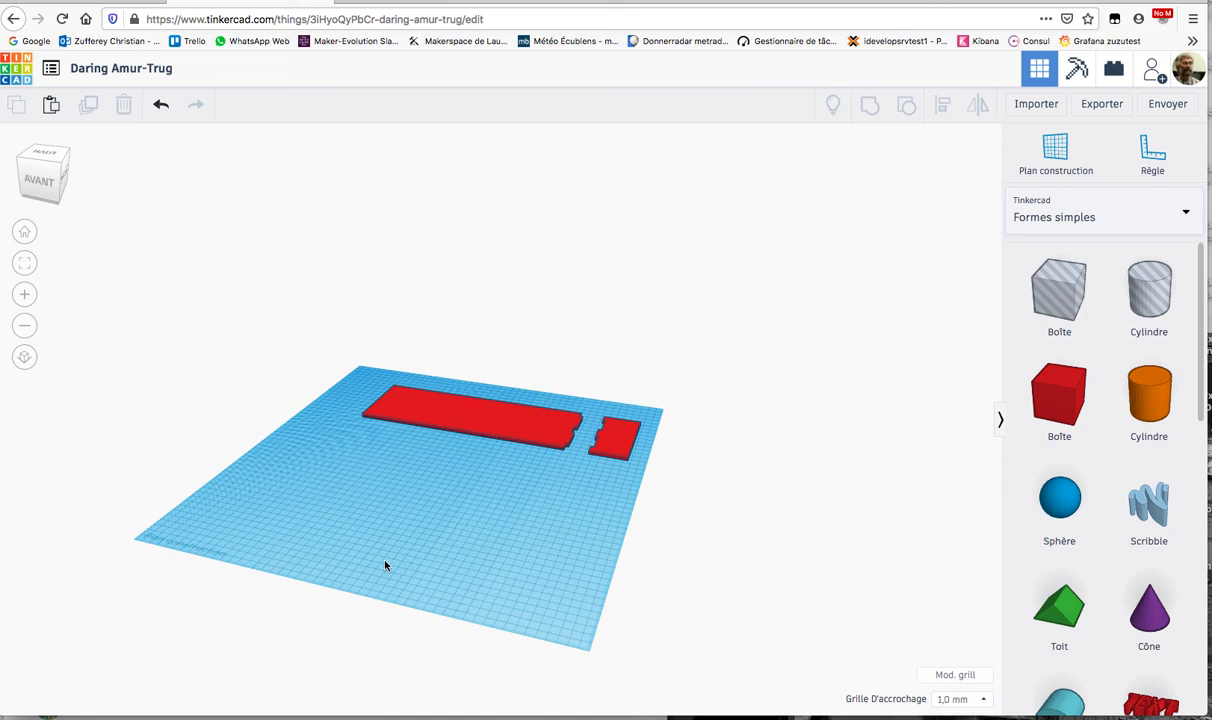